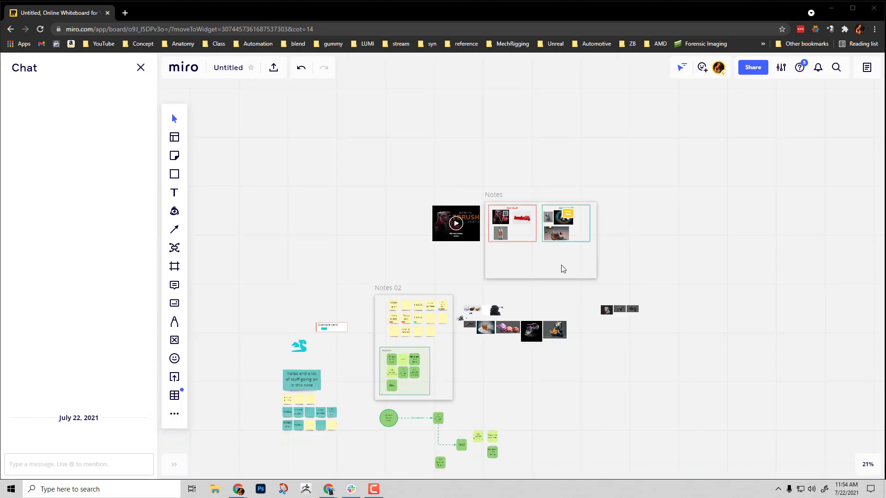
- Create a frame around the group of artwork images beside Notes 02 and move it into the empty area below
{"action": "left_click_drag", "start_coordinate": [561, 265], "coordinate": [562, 189]}
{"action": "scroll", "coordinate": [533, 231], "scroll_direction": "up", "scroll_amount": 3}
{"action": "left_click_drag", "start_coordinate": [638, 209], "coordinate": [397, 324]}
{"action": "left_click", "coordinate": [549, 187]}
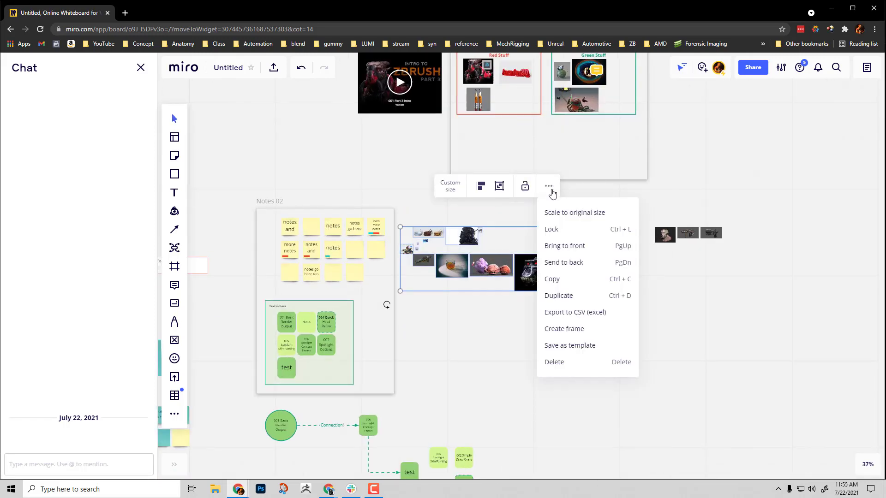
{"action": "left_click", "coordinate": [559, 329]}
{"action": "left_click_drag", "start_coordinate": [498, 231], "coordinate": [585, 320]}
{"action": "scroll", "coordinate": [586, 320], "scroll_direction": "up", "scroll_amount": 4}
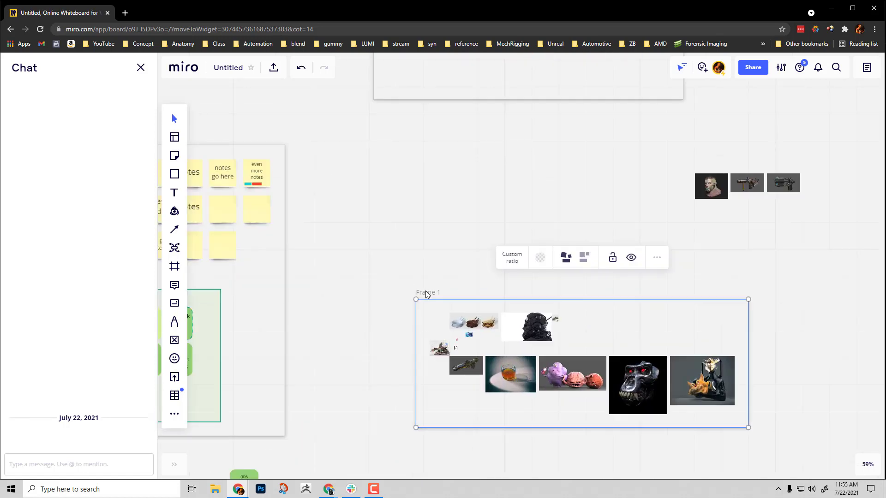
{"action": "left_click", "coordinate": [359, 257]}
- Show the board's frame list and visit the Notes 02, Notes and Frame 1 frames from it
{"action": "scroll", "coordinate": [359, 256], "scroll_direction": "down", "scroll_amount": 2}
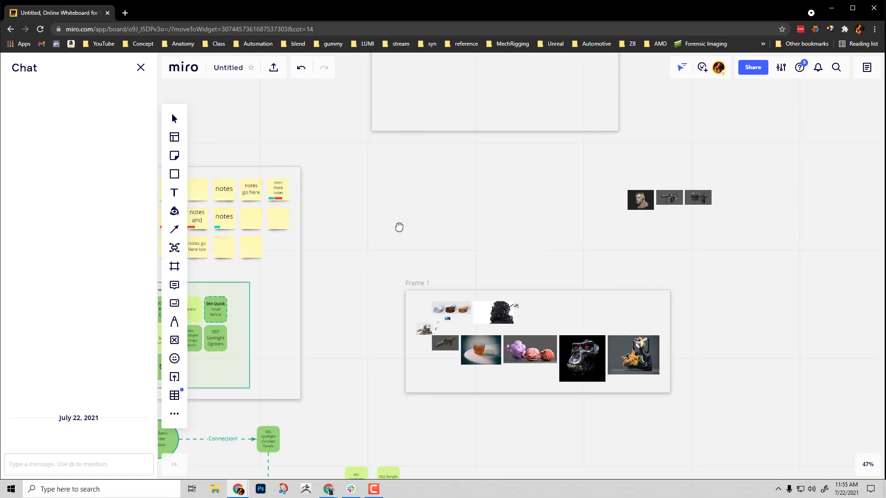
{"action": "left_click_drag", "start_coordinate": [411, 224], "coordinate": [489, 206]}
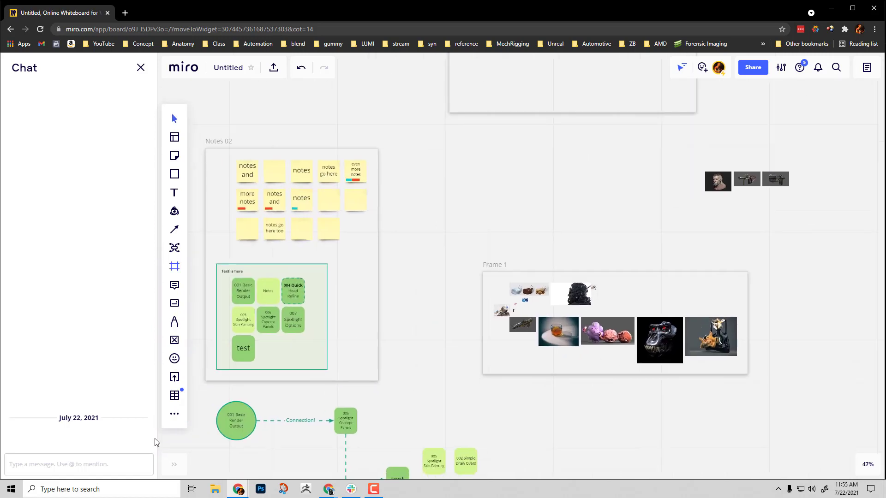
{"action": "left_click", "coordinate": [174, 467]}
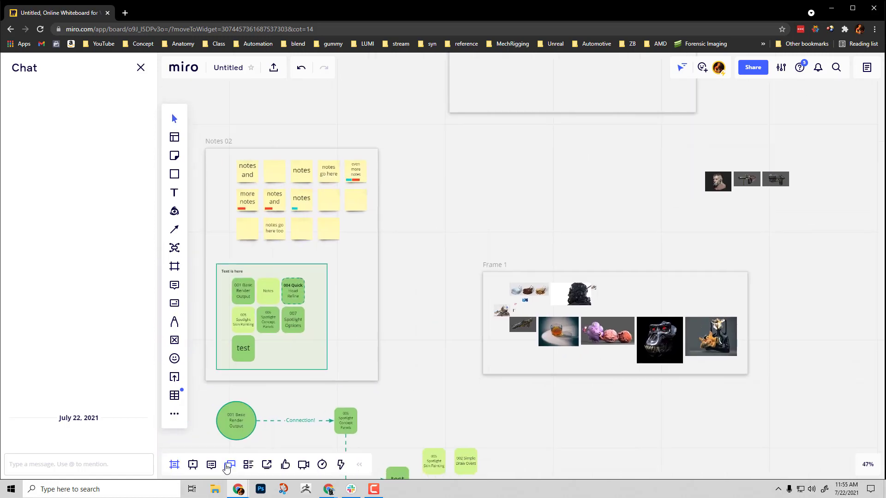
{"action": "left_click", "coordinate": [174, 467]}
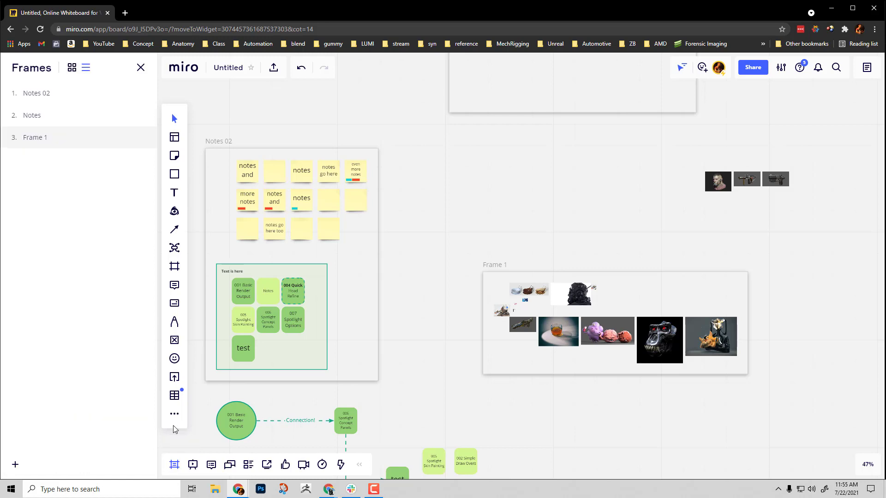
{"action": "left_click", "coordinate": [45, 92]}
{"action": "left_click", "coordinate": [40, 112]}
{"action": "left_click", "coordinate": [39, 135]}
{"action": "left_click", "coordinate": [37, 114]}
{"action": "left_click", "coordinate": [36, 138]}
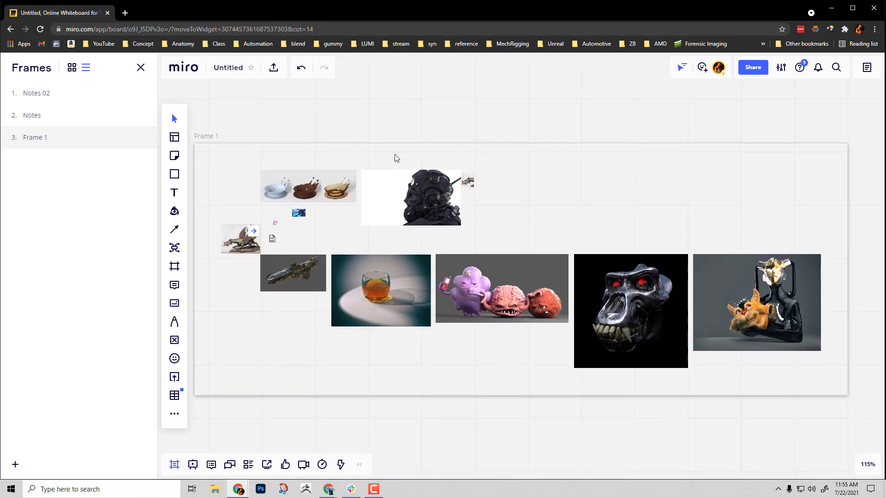
- Add a 16:9 frame and move it to the empty area above the teal sticky notes and example card
{"action": "scroll", "coordinate": [395, 154], "scroll_direction": "down", "scroll_amount": 6}
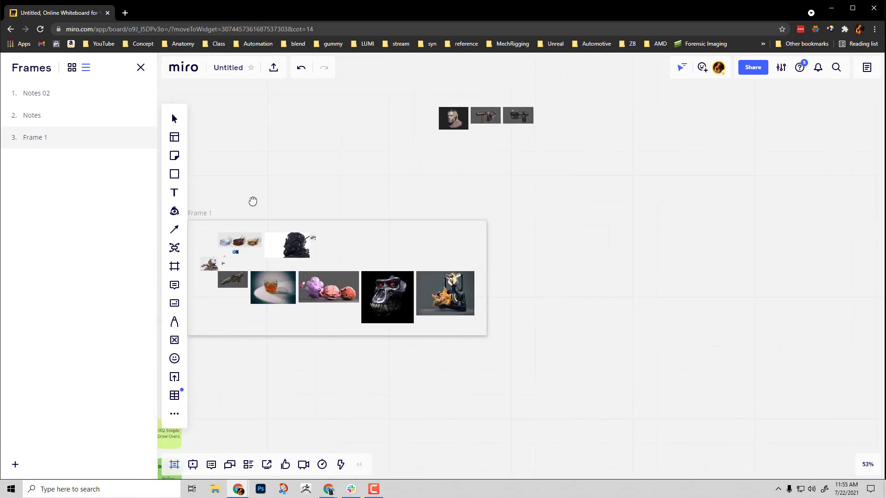
{"action": "left_click_drag", "start_coordinate": [314, 202], "coordinate": [626, 311]}
{"action": "scroll", "coordinate": [364, 180], "scroll_direction": "down", "scroll_amount": 3}
{"action": "left_click_drag", "start_coordinate": [364, 180], "coordinate": [322, 168]}
{"action": "scroll", "coordinate": [423, 201], "scroll_direction": "up", "scroll_amount": 3}
{"action": "left_click_drag", "start_coordinate": [330, 199], "coordinate": [369, 184]}
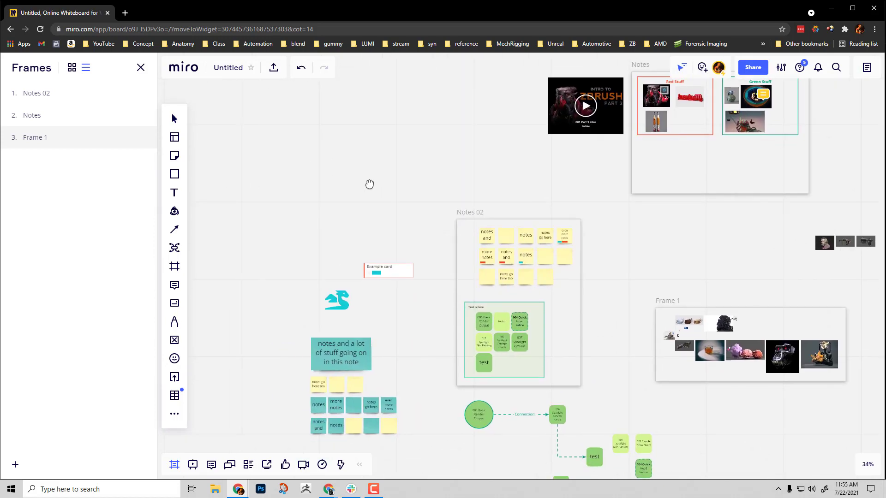
{"action": "left_click", "coordinate": [174, 267]}
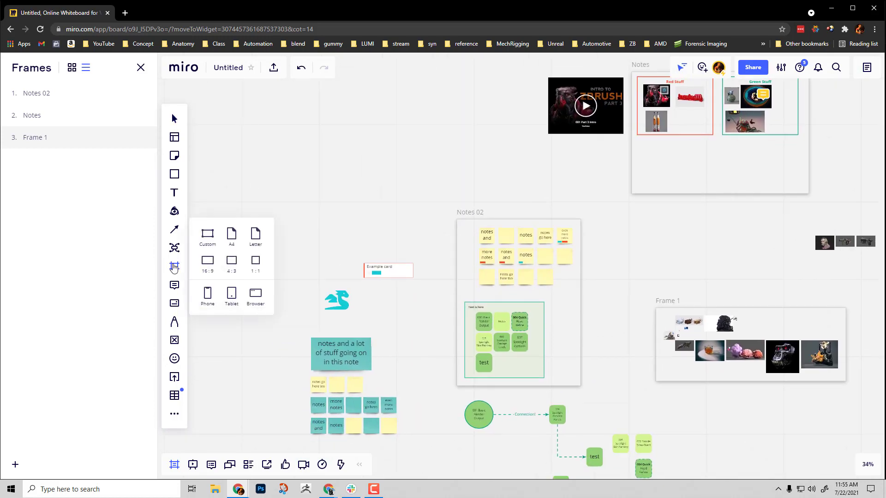
{"action": "left_click", "coordinate": [208, 261]}
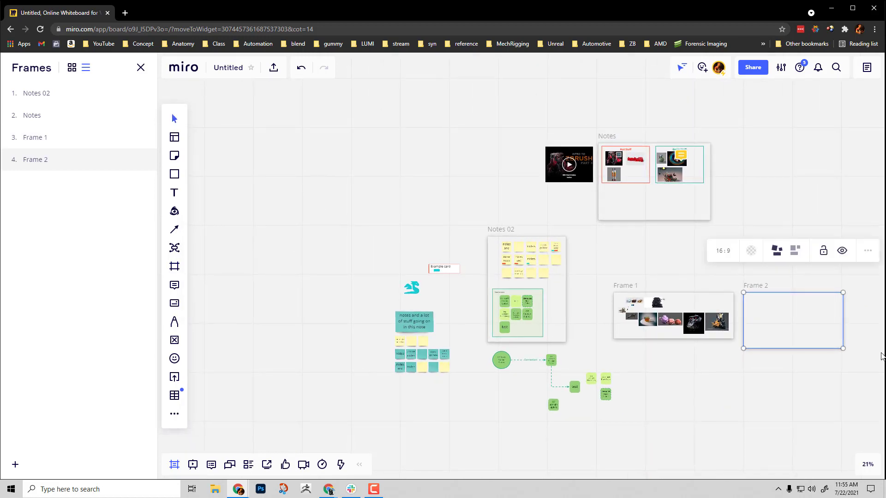
{"action": "left_click_drag", "start_coordinate": [784, 312], "coordinate": [375, 202]}
{"action": "scroll", "coordinate": [375, 201], "scroll_direction": "up", "scroll_amount": 5}
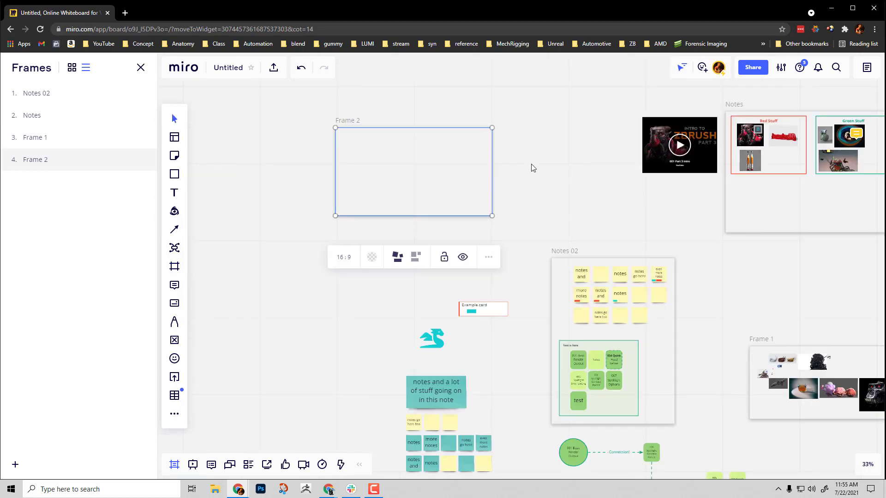
{"action": "scroll", "coordinate": [388, 193], "scroll_direction": "up", "scroll_amount": 3}
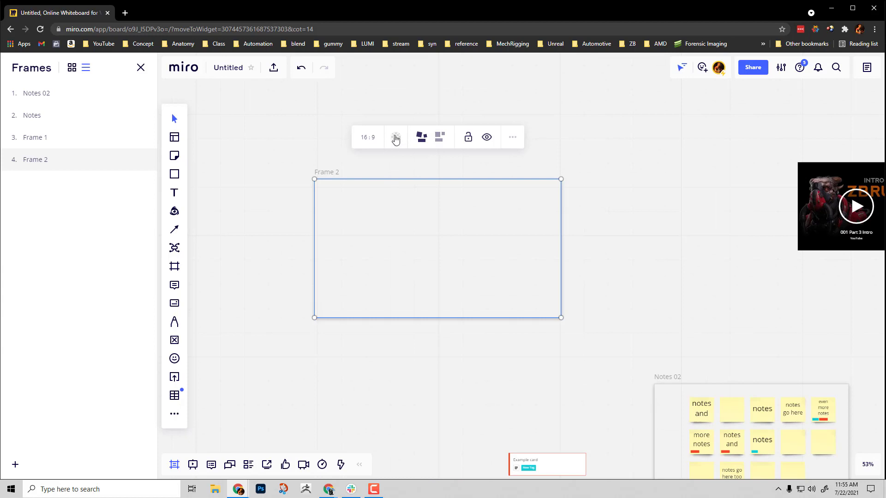
- Try a gray background on the new 16:9 frame and change it to black
{"action": "left_click", "coordinate": [395, 138]}
{"action": "left_click", "coordinate": [386, 200]}
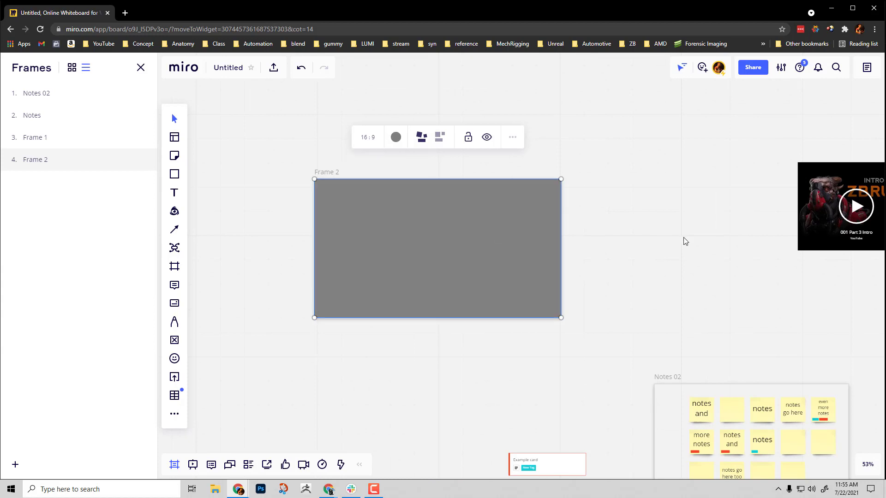
{"action": "left_click_drag", "start_coordinate": [631, 231], "coordinate": [536, 227]}
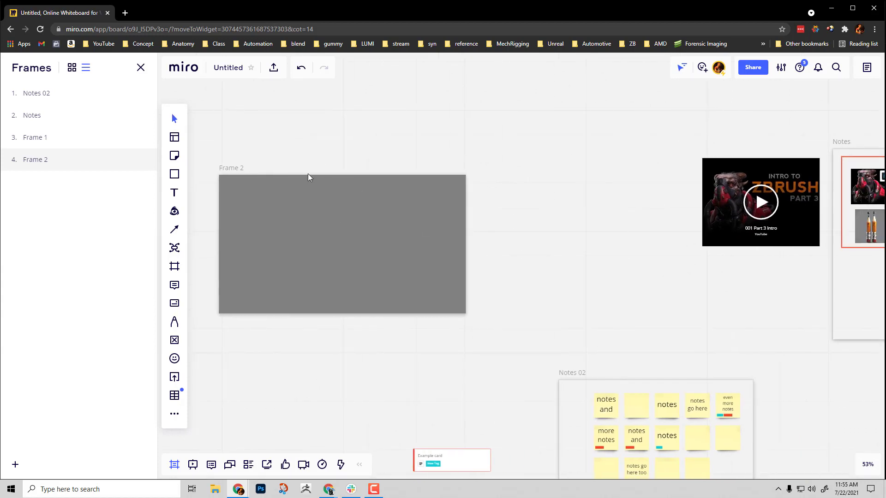
{"action": "left_click", "coordinate": [308, 175]}
{"action": "left_click", "coordinate": [300, 133]}
{"action": "left_click", "coordinate": [291, 214]}
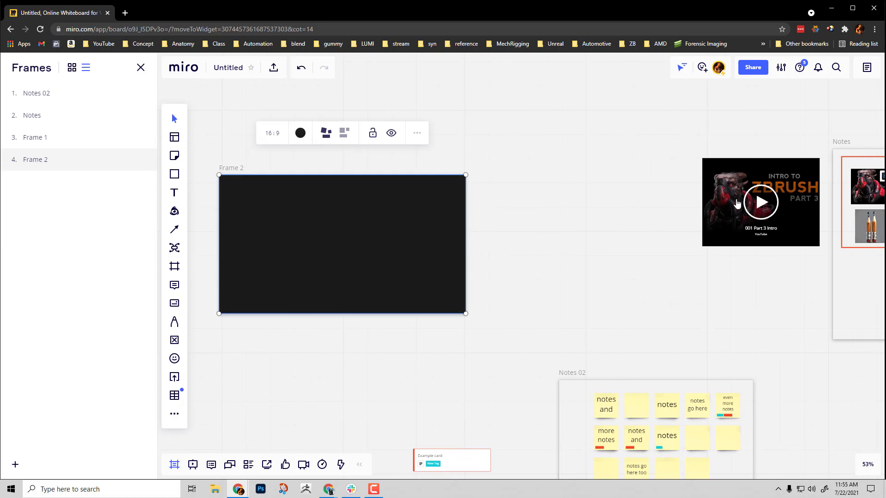
- Move the ZBrush intro video into the black frame and shrink it to fit the upper-left area
{"action": "left_click_drag", "start_coordinate": [727, 184], "coordinate": [256, 210]}
{"action": "left_click", "coordinate": [350, 271]}
{"action": "left_click_drag", "start_coordinate": [351, 272], "coordinate": [301, 235]}
- Move the red armored character image from the Notes frame to beside the video in the black frame
{"action": "scroll", "coordinate": [775, 198], "scroll_direction": "right", "scroll_amount": 1}
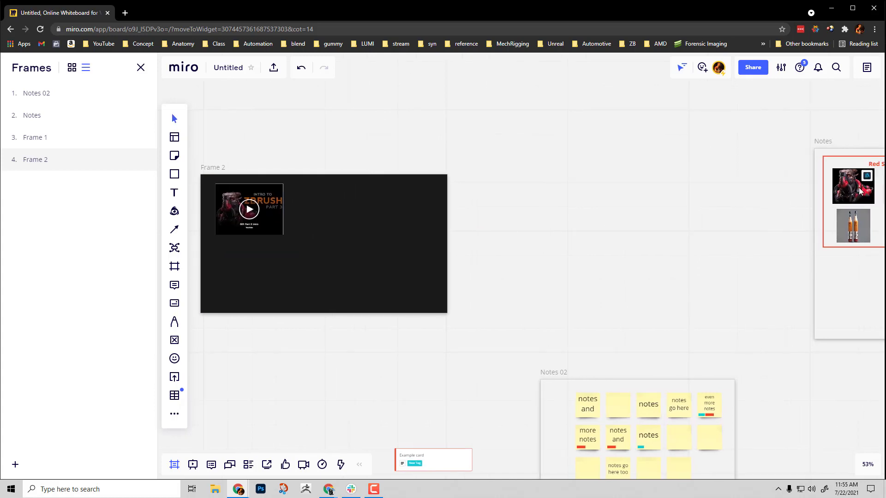
{"action": "left_click_drag", "start_coordinate": [861, 192], "coordinate": [466, 215]}
{"action": "scroll", "coordinate": [321, 206], "scroll_direction": "up", "scroll_amount": 3}
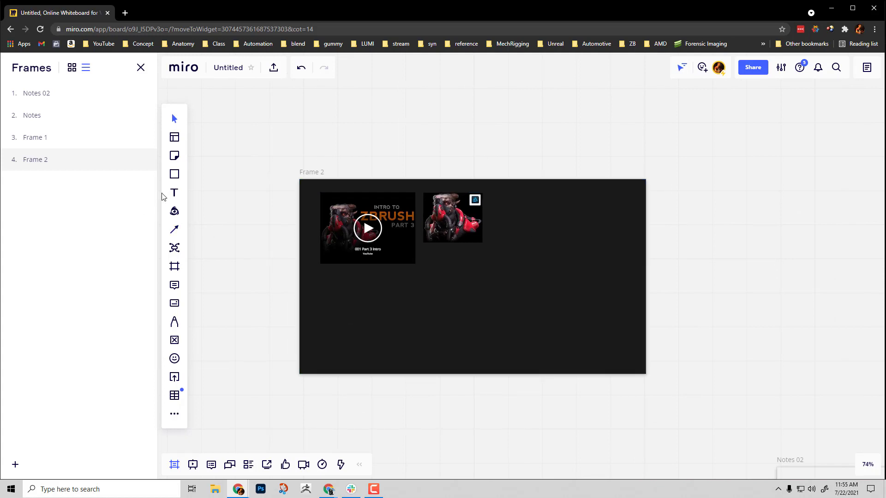
- Add the text "Here's the Title" to the black frame in white and enlarge it
{"action": "left_click", "coordinate": [438, 299]}
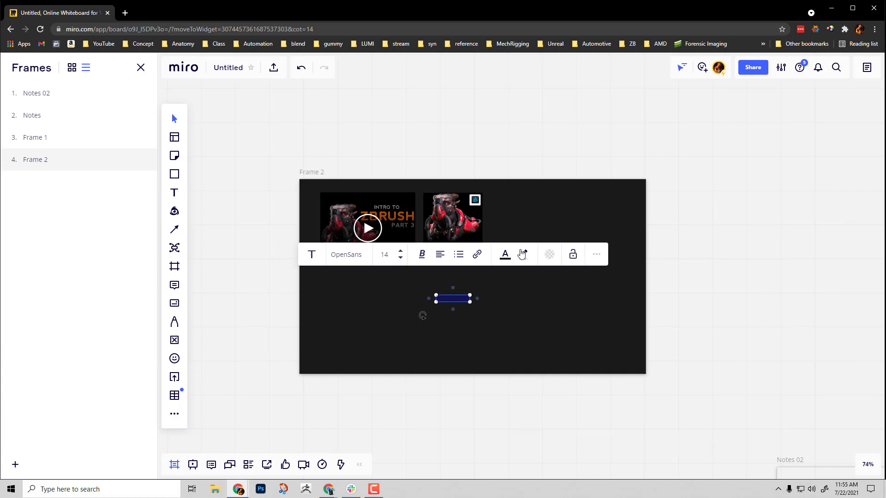
{"action": "left_click", "coordinate": [505, 255]}
{"action": "left_click", "coordinate": [477, 317]}
{"action": "left_click", "coordinate": [505, 255]}
{"action": "left_click", "coordinate": [477, 300]}
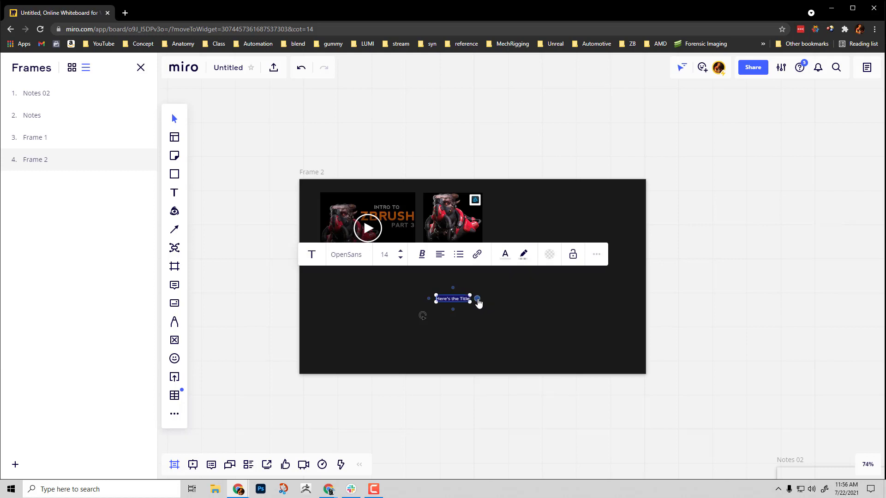
{"action": "left_click", "coordinate": [400, 252]}
{"action": "left_click_drag", "start_coordinate": [524, 313], "coordinate": [552, 319]}
{"action": "left_click", "coordinate": [407, 308]}
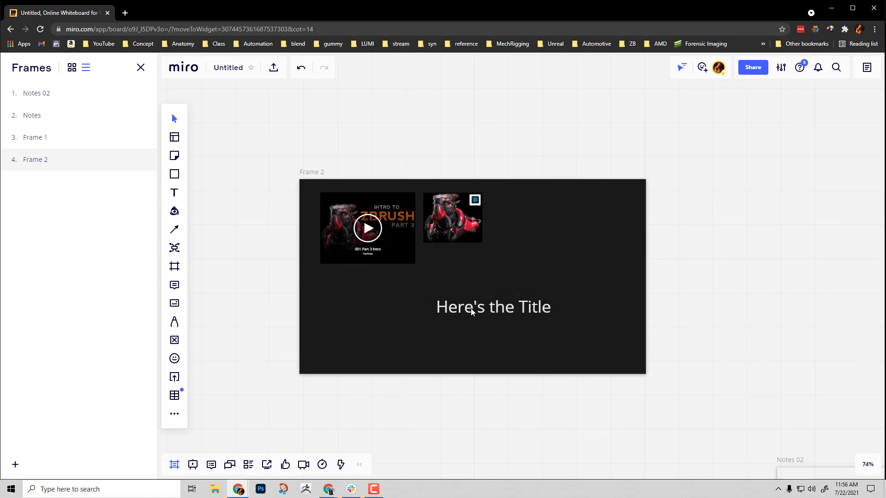
- Move the title to the frame's upper-left corner and place the video and character image below it
{"action": "left_click_drag", "start_coordinate": [493, 306], "coordinate": [340, 244]}
{"action": "left_click", "coordinate": [328, 227]}
{"action": "left_click_drag", "start_coordinate": [434, 217], "coordinate": [435, 240]}
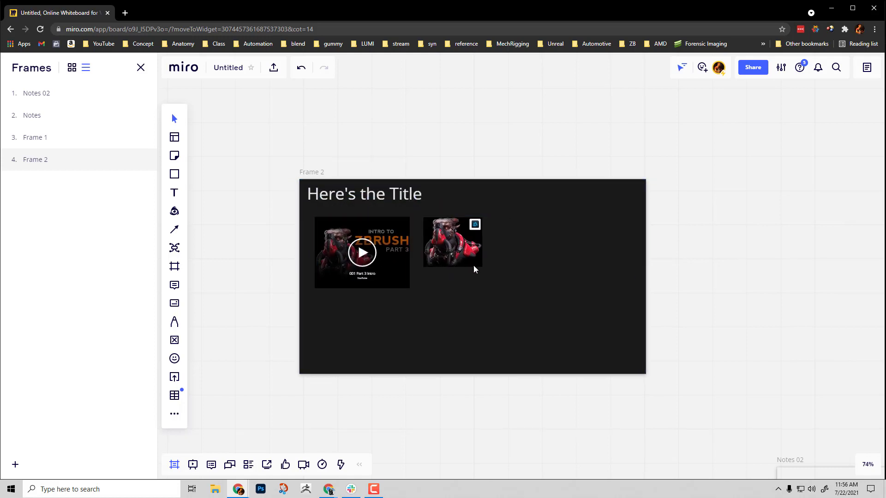
- Add a text box beside the character image with the lines "first point" and "second point"
{"action": "left_click", "coordinate": [506, 247]}
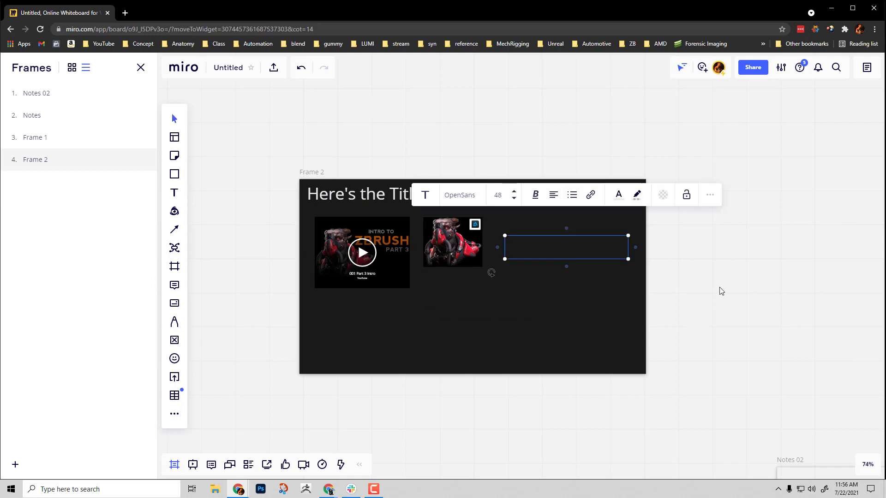
{"action": "type", "text": "first point"}
{"action": "key", "text": "Return"}
{"action": "type", "text": "second point"}
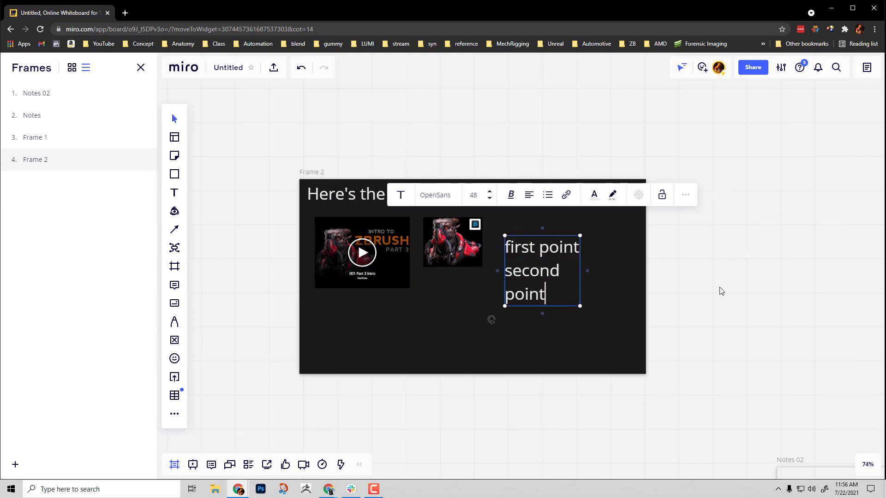
{"action": "key", "text": "Return"}
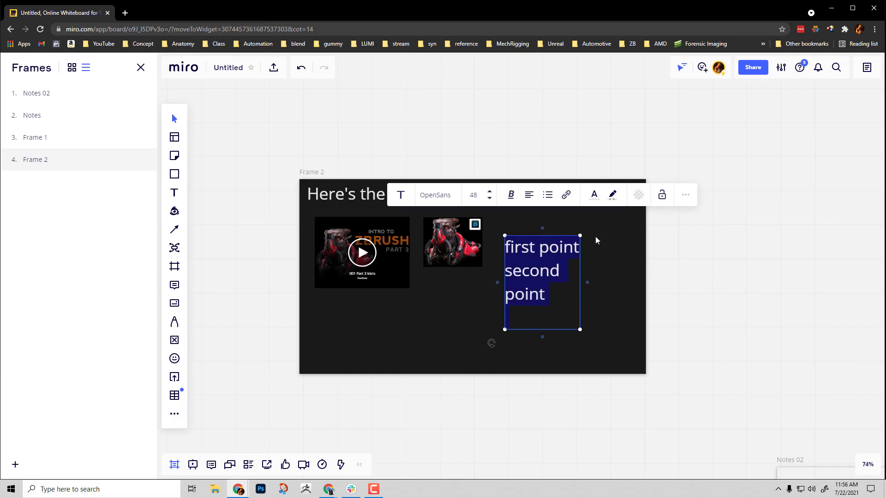
- Format the two points as a bulleted list and widen the text box so each point fits on one line
{"action": "left_click", "coordinate": [547, 194]}
{"action": "left_click", "coordinate": [549, 219]}
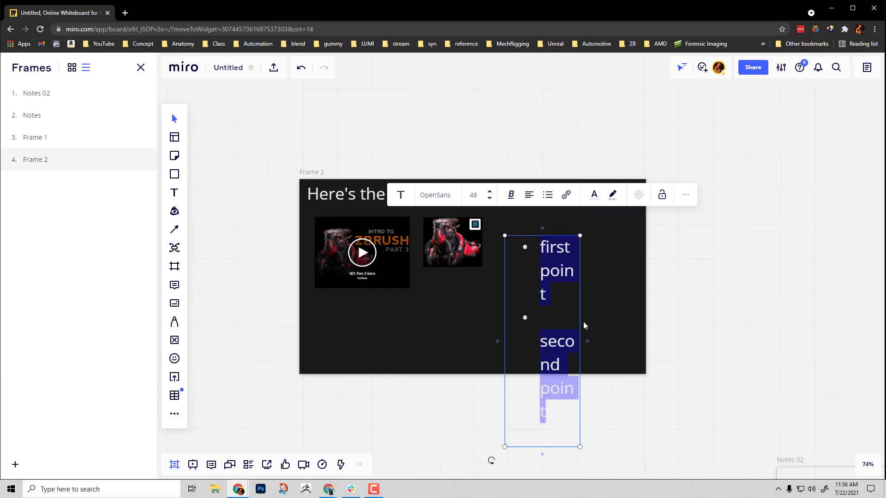
{"action": "left_click_drag", "start_coordinate": [581, 322], "coordinate": [664, 312]}
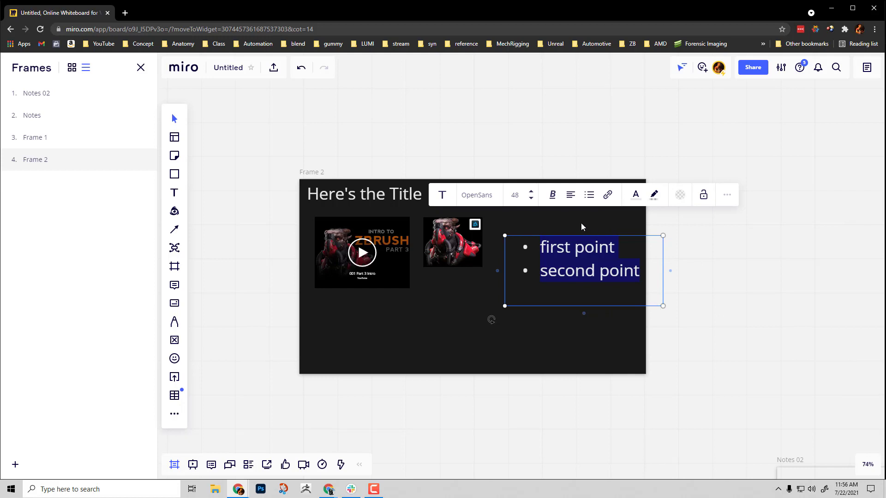
- Set the bulleted list's font size to 24 and add "third point" as another bullet
{"action": "left_click", "coordinate": [531, 199]}
{"action": "left_click", "coordinate": [531, 199]}
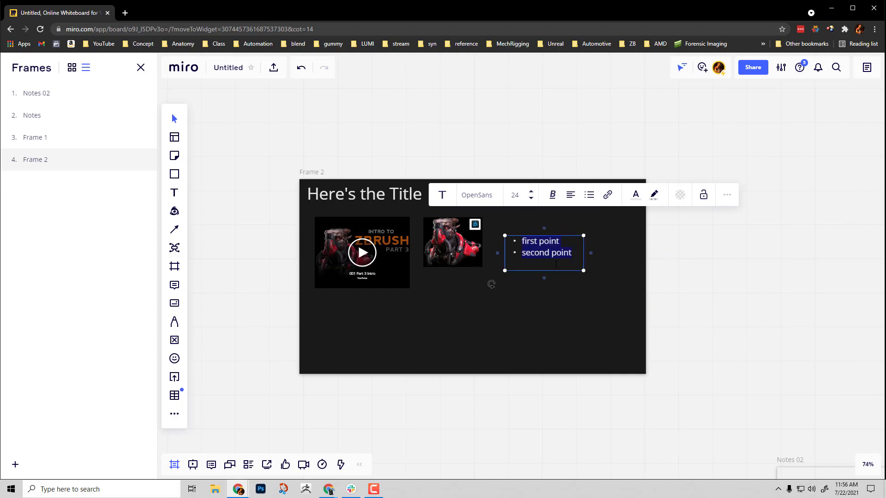
{"action": "key", "text": "Return"}
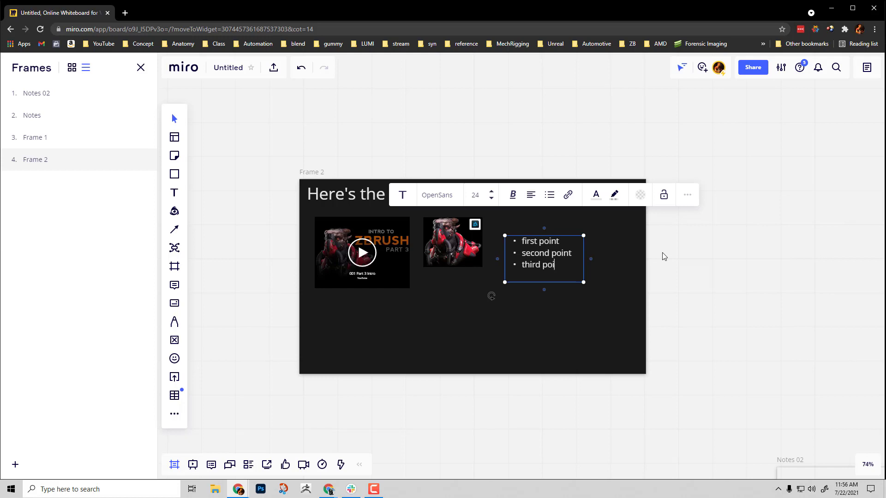
{"action": "left_click", "coordinate": [666, 215]}
- Try the numbered list style on the three points and switch them back to bullets
{"action": "double_click", "coordinate": [518, 256]}
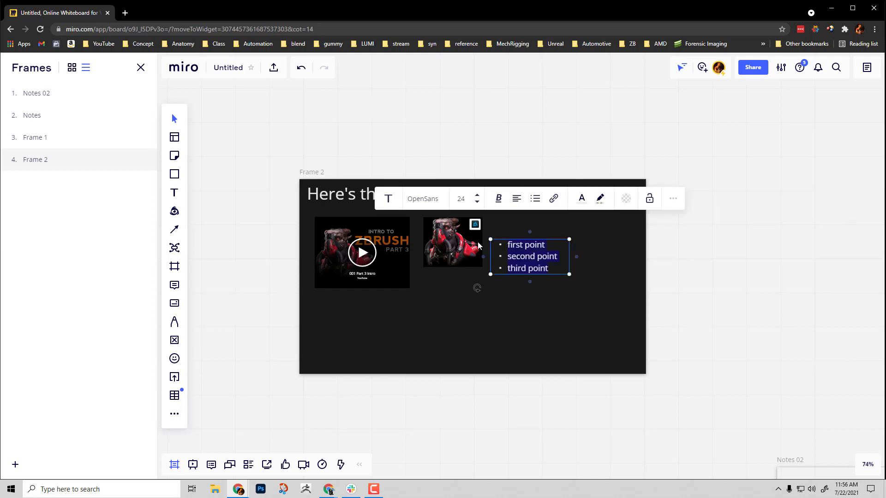
{"action": "left_click", "coordinate": [534, 200]}
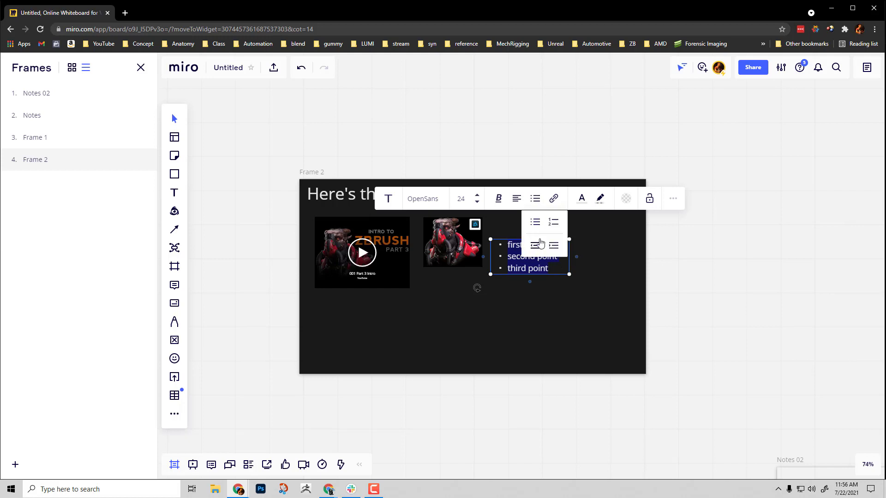
{"action": "left_click", "coordinate": [553, 224]}
{"action": "left_click", "coordinate": [538, 205]}
{"action": "left_click", "coordinate": [535, 224]}
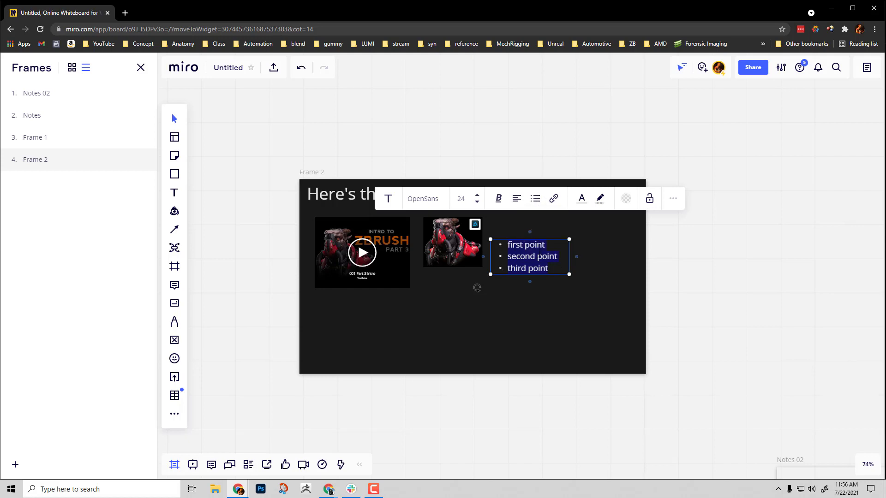
{"action": "left_click", "coordinate": [695, 251]}
- Swap the character image and the bulleted list so the list sits beside the video
{"action": "left_click_drag", "start_coordinate": [453, 243], "coordinate": [524, 226]}
{"action": "left_click_drag", "start_coordinate": [518, 270], "coordinate": [435, 293]}
{"action": "left_click_drag", "start_coordinate": [518, 232], "coordinate": [524, 271]}
{"action": "scroll", "coordinate": [591, 254], "scroll_direction": "down", "scroll_amount": 3}
{"action": "scroll", "coordinate": [540, 291], "scroll_direction": "up", "scroll_amount": 3}
- Insert a white-and-purple icon from an "armor" icon search into the black frame, and move the bulleted list below the video
{"action": "left_click", "coordinate": [175, 212]}
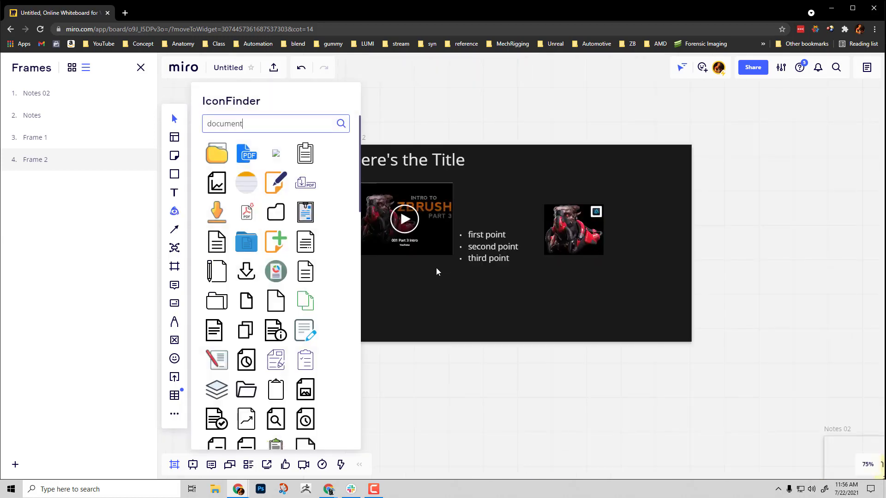
{"action": "left_click_drag", "start_coordinate": [257, 126], "coordinate": [128, 125]}
{"action": "type", "text": "armor"}
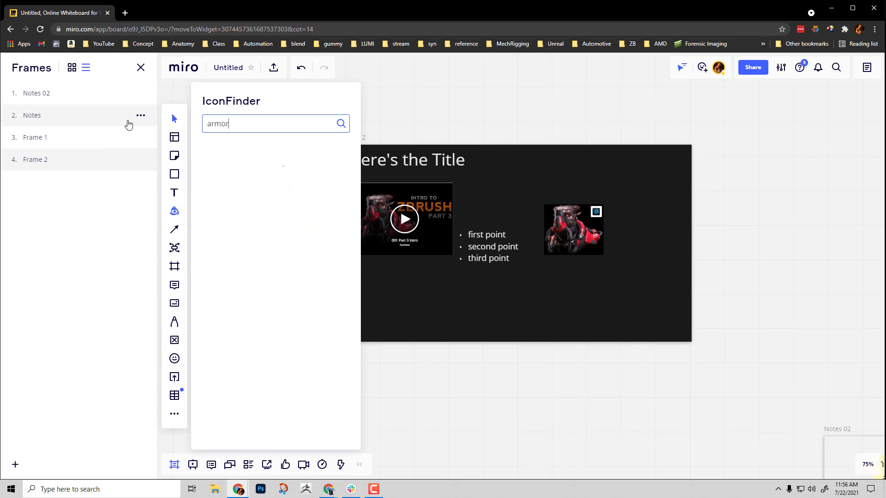
{"action": "left_click_drag", "start_coordinate": [246, 153], "coordinate": [509, 195]}
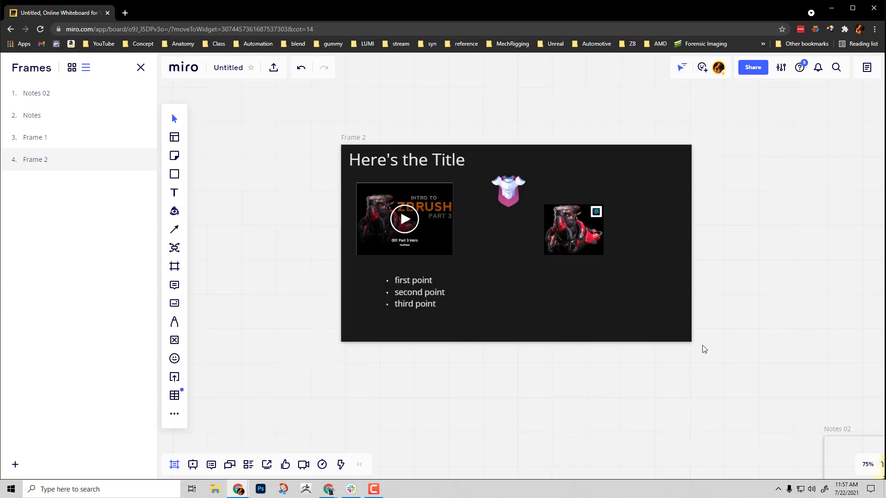
- Move the character image up near the frame's upper edge and lower the armor icon beside the video
{"action": "scroll", "coordinate": [738, 332], "scroll_direction": "down", "scroll_amount": 5}
{"action": "scroll", "coordinate": [563, 217], "scroll_direction": "up", "scroll_amount": 6}
{"action": "left_click_drag", "start_coordinate": [592, 232], "coordinate": [575, 183]}
{"action": "scroll", "coordinate": [516, 220], "scroll_direction": "down", "scroll_amount": 2}
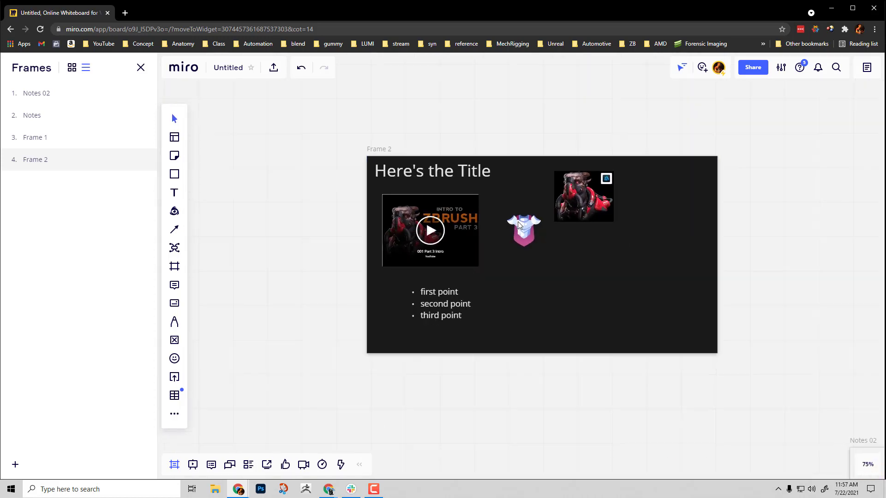
- Rename the black Frame 2 as "Intro Slide"
{"action": "left_click", "coordinate": [401, 158]}
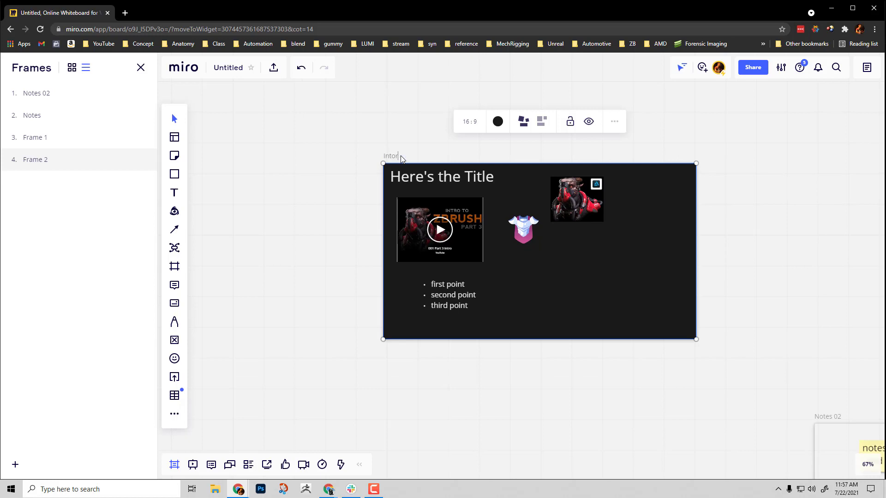
{"action": "type", "text": "Intro Slide"}
{"action": "left_click", "coordinate": [336, 177]}
- Duplicate the Intro Slide frame with all its contents beside the original and change the copy's heading to "Another Title"
{"action": "scroll", "coordinate": [329, 173], "scroll_direction": "down", "scroll_amount": 3}
{"action": "left_click_drag", "start_coordinate": [296, 119], "coordinate": [604, 313]}
{"action": "key", "text": "ctrl+d"}
{"action": "scroll", "coordinate": [646, 262], "scroll_direction": "up", "scroll_amount": 2}
{"action": "left_click_drag", "start_coordinate": [608, 262], "coordinate": [675, 309]}
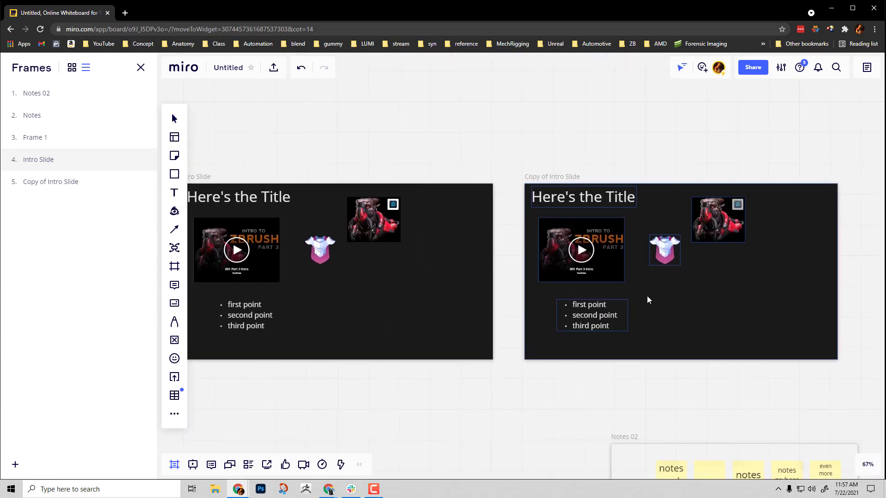
{"action": "double_click", "coordinate": [580, 196]}
{"action": "type", "text": "Another Title"}
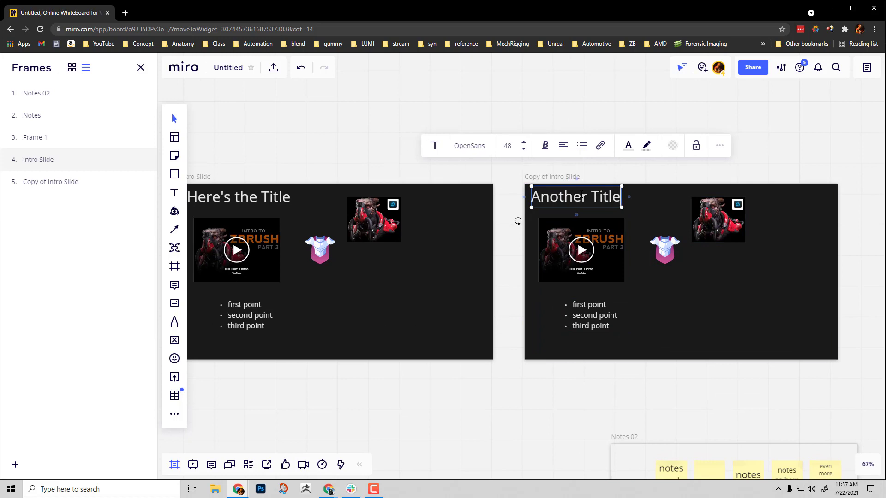
- Delete the video, the armor icon and the character image from the copied slide
{"action": "scroll", "coordinate": [638, 325], "scroll_direction": "down", "scroll_amount": 2}
{"action": "scroll", "coordinate": [599, 309], "scroll_direction": "right", "scroll_amount": 2}
{"action": "left_click", "coordinate": [568, 292]}
{"action": "key", "text": "Delete"}
{"action": "scroll", "coordinate": [530, 276], "scroll_direction": "right", "scroll_amount": 5}
{"action": "left_click", "coordinate": [517, 272]}
{"action": "key", "text": "Delete"}
{"action": "scroll", "coordinate": [592, 314], "scroll_direction": "right", "scroll_amount": 2}
{"action": "left_click", "coordinate": [401, 294]}
{"action": "key", "text": "Delete"}
- Copy the spider creature image from the Notes frame large into the copied slide, and enlarge and raise the bulleted list beside it
{"action": "left_click_drag", "start_coordinate": [767, 317], "coordinate": [745, 324]}
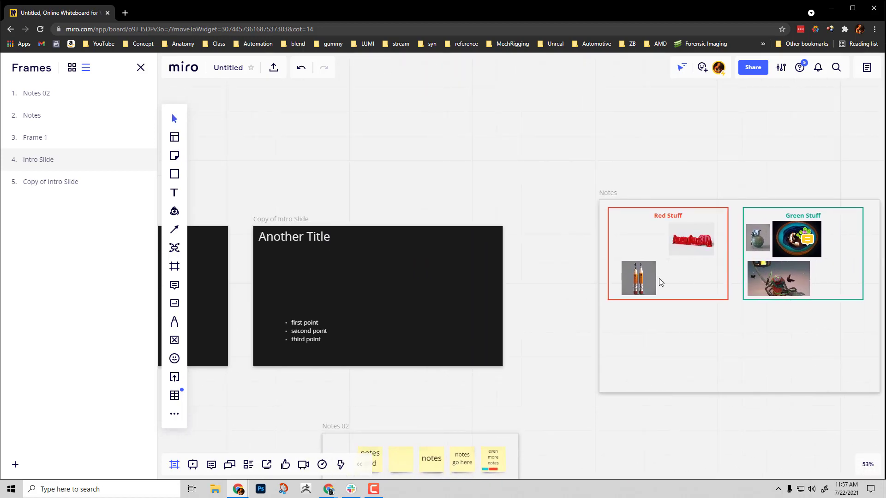
{"action": "scroll", "coordinate": [710, 305], "scroll_direction": "down", "scroll_amount": 6}
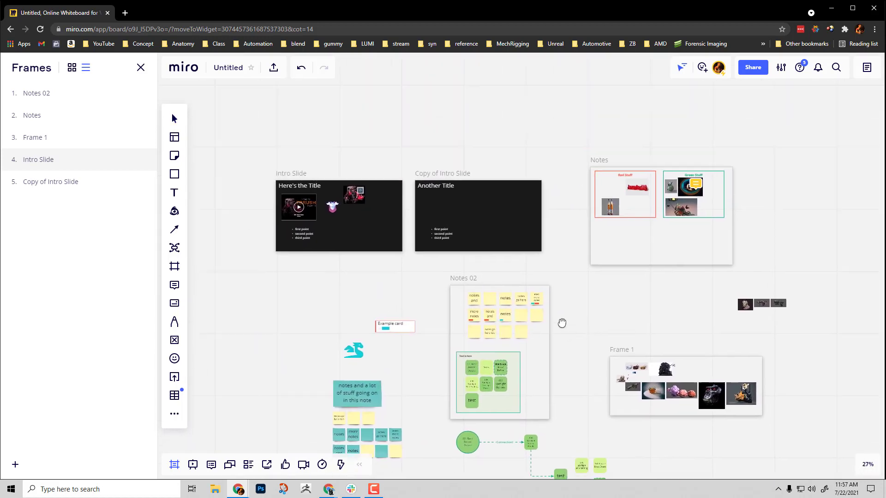
{"action": "scroll", "coordinate": [562, 323], "scroll_direction": "up", "scroll_amount": 4}
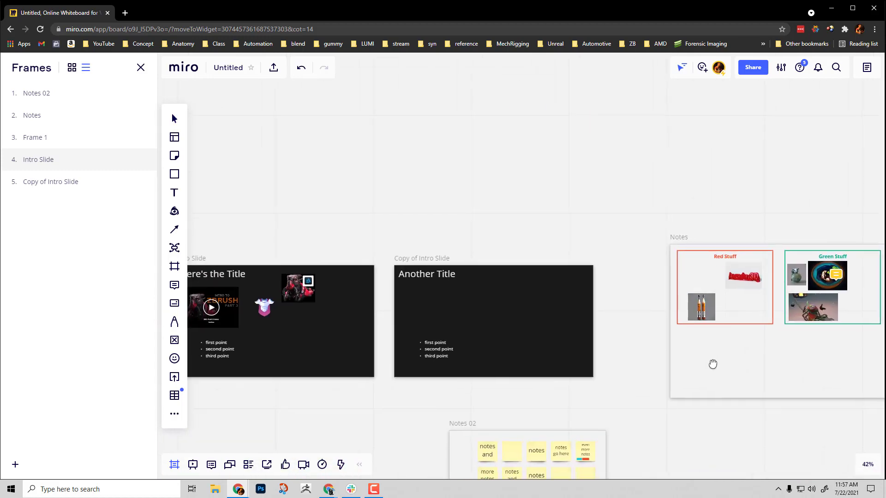
{"action": "left_click_drag", "start_coordinate": [714, 364], "coordinate": [729, 329]}
{"action": "left_click_drag", "start_coordinate": [831, 278], "coordinate": [590, 257]}
{"action": "scroll", "coordinate": [469, 261], "scroll_direction": "up", "scroll_amount": 5}
{"action": "left_click_drag", "start_coordinate": [420, 349], "coordinate": [422, 284]}
- Insert a desk lamp icon from a "lamp" icon search, enlarge it under the heading and move the bulleted list below it
{"action": "left_click", "coordinate": [174, 210]}
{"action": "left_click_drag", "start_coordinate": [249, 124], "coordinate": [130, 127]}
{"action": "type", "text": "lamp"}
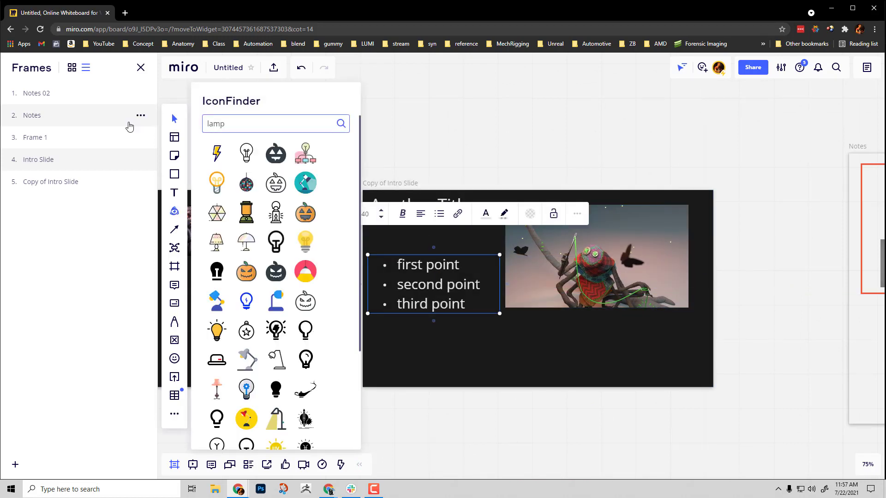
{"action": "left_click", "coordinate": [247, 357]}
{"action": "left_click_drag", "start_coordinate": [447, 266], "coordinate": [445, 318]}
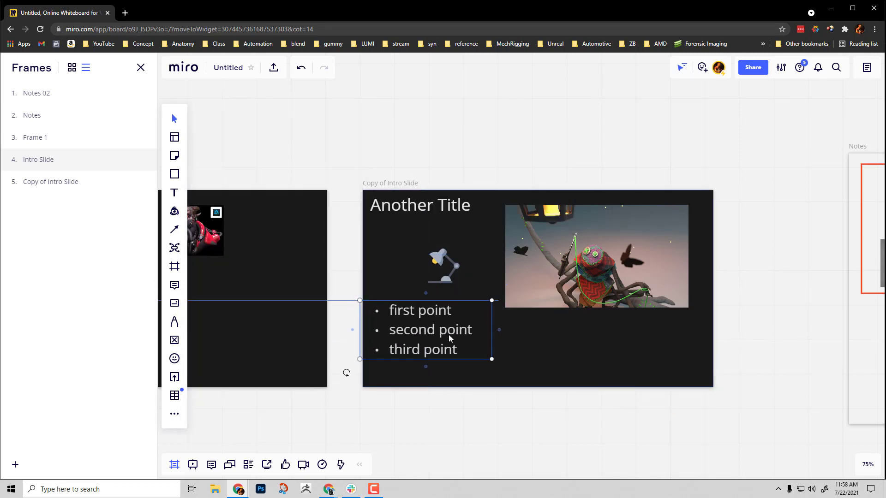
{"action": "left_click", "coordinate": [446, 270]}
{"action": "left_click_drag", "start_coordinate": [459, 284], "coordinate": [473, 296]}
{"action": "left_click_drag", "start_coordinate": [440, 271], "coordinate": [426, 265]}
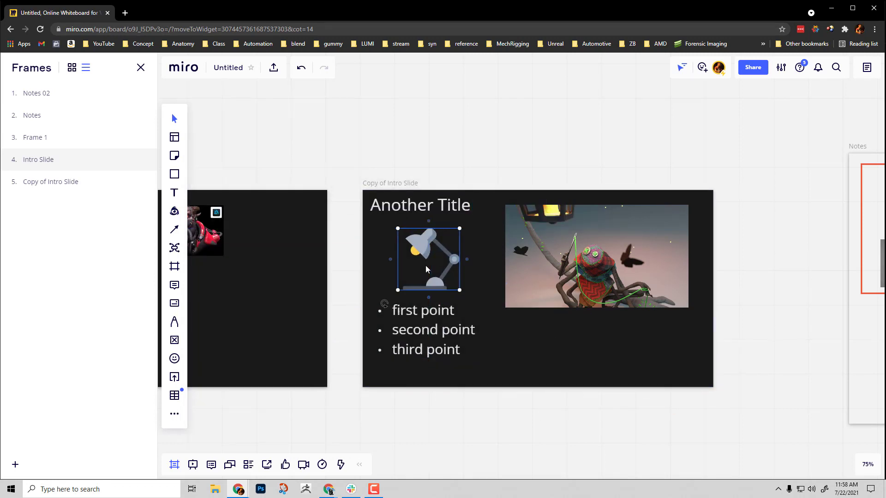
- Rename the copied slide's frame as "Another Title"
{"action": "left_click", "coordinate": [598, 440]}
{"action": "left_click_drag", "start_coordinate": [387, 202], "coordinate": [550, 215]}
{"action": "double_click", "coordinate": [543, 199]}
{"action": "type", "text": "Anoth"}
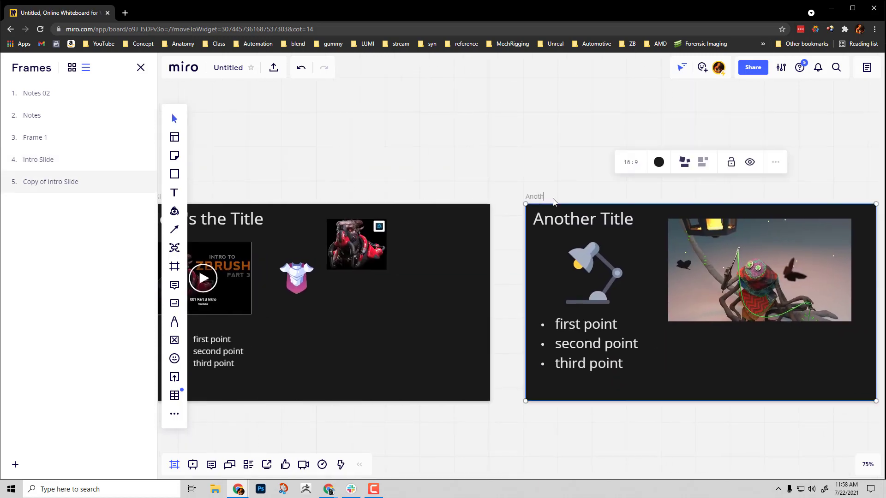
{"action": "type", "text": "er Title"}
{"action": "key", "text": "Return"}
- Reorder the frames so Intro Slide comes first and Another Title second
{"action": "scroll", "coordinate": [306, 167], "scroll_direction": "down", "scroll_amount": 3}
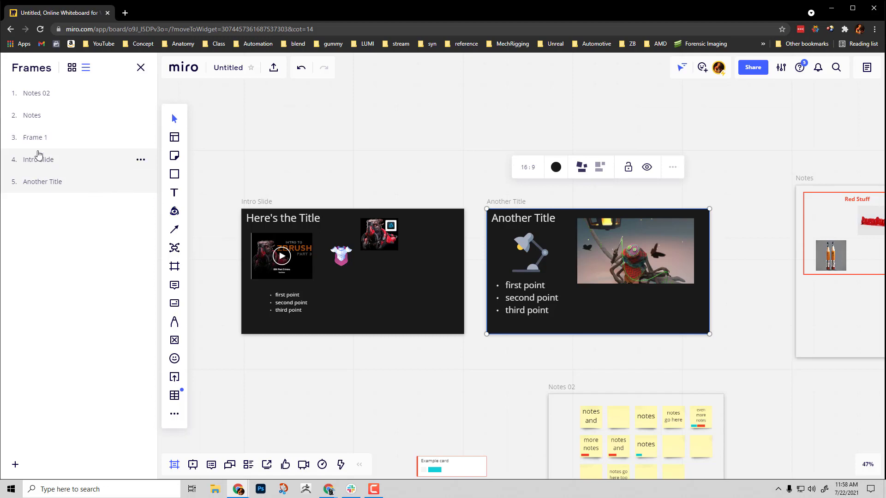
{"action": "left_click_drag", "start_coordinate": [38, 152], "coordinate": [38, 95]}
{"action": "left_click_drag", "start_coordinate": [39, 181], "coordinate": [44, 115]}
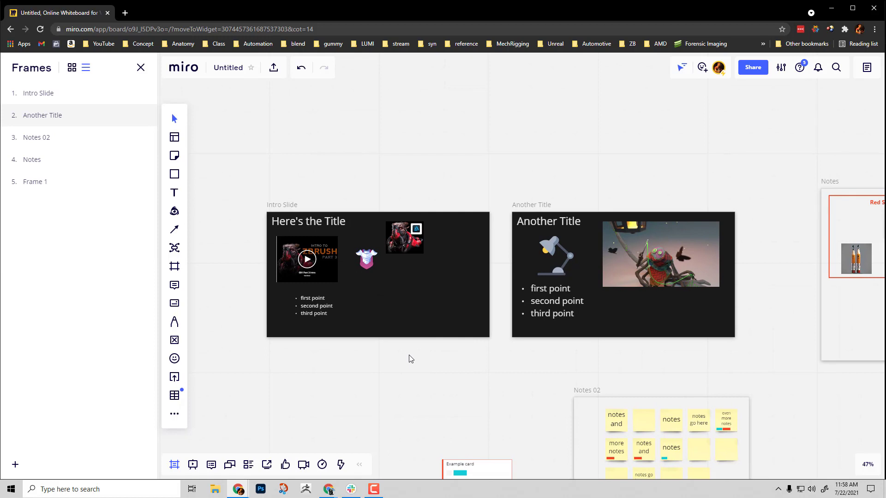
- Enter presentation mode, view Intro Slide and Another Title, hide the frames list and flip between the two slides
{"action": "left_click", "coordinate": [192, 465]}
{"action": "left_click", "coordinate": [46, 93]}
{"action": "left_click", "coordinate": [43, 114]}
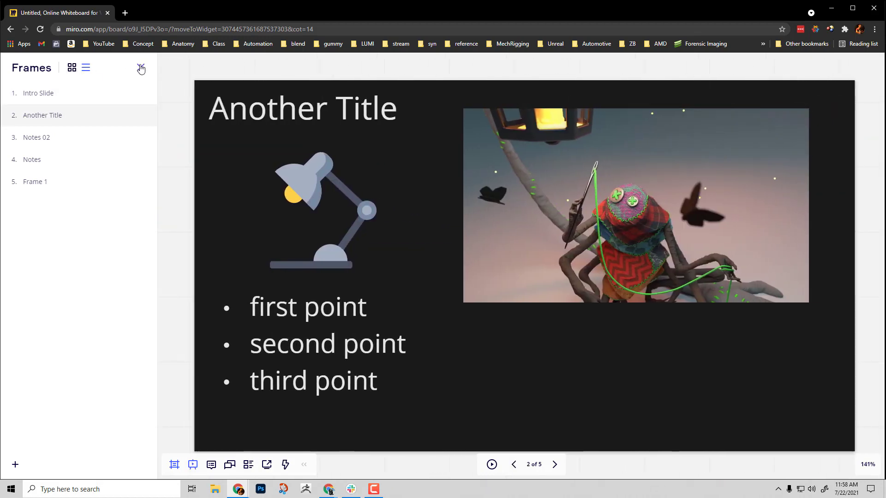
{"action": "left_click", "coordinate": [140, 67]}
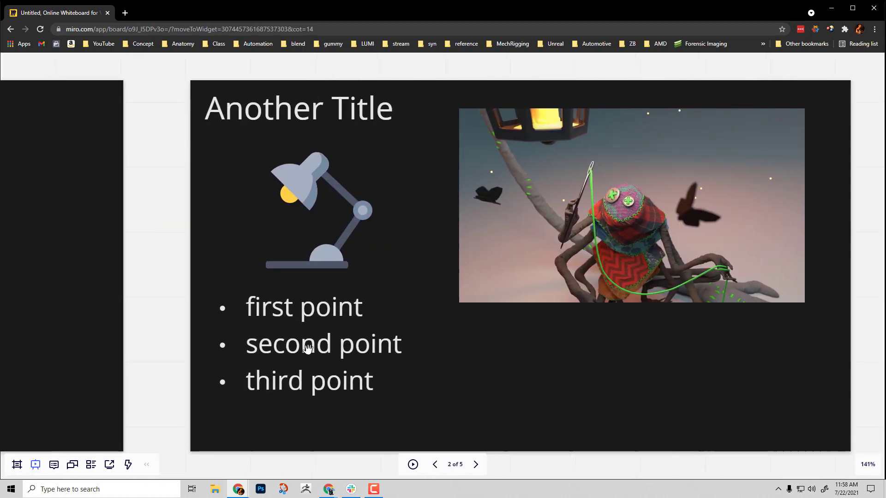
{"action": "key", "text": "Left"}
{"action": "key", "text": "Right"}
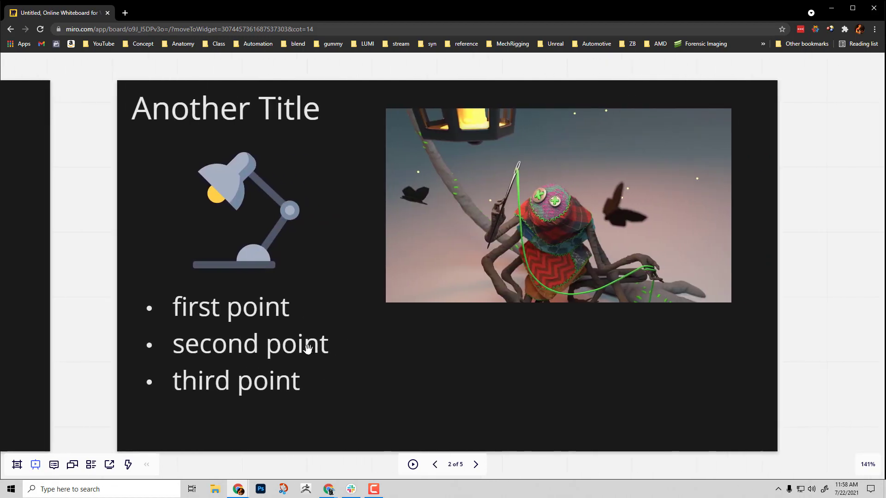
- Present the slides full screen, flip back and forth between the first two, and exit the presentation
{"action": "left_click", "coordinate": [413, 465]}
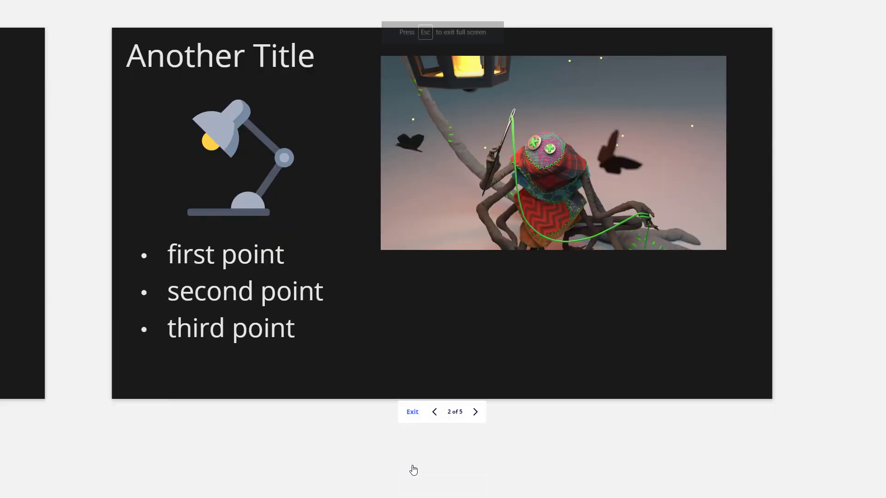
{"action": "key", "text": "Left"}
{"action": "key", "text": "Right"}
{"action": "key", "text": "Left"}
{"action": "key", "text": "Right"}
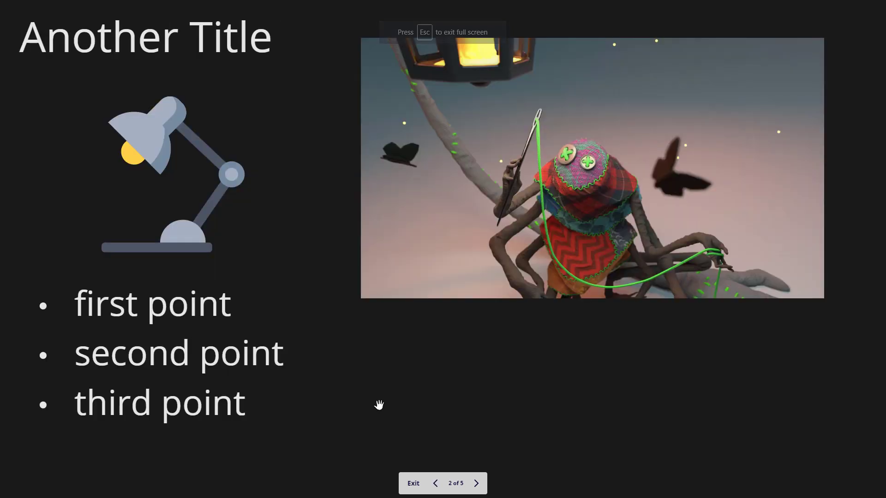
{"action": "key", "text": "Escape"}
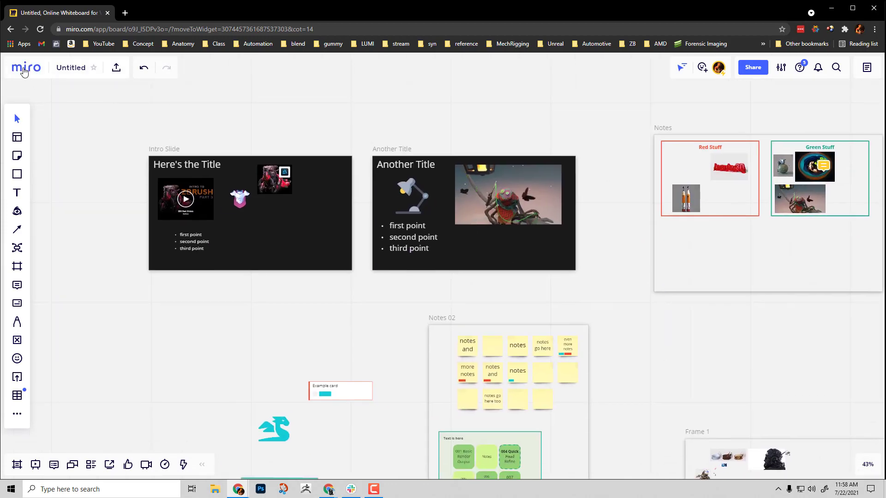
- Open the Keyshot Slides board and jump to its first frame, 001 Traditional Objects and Materials - Maquettes
{"action": "left_click", "coordinate": [26, 68]}
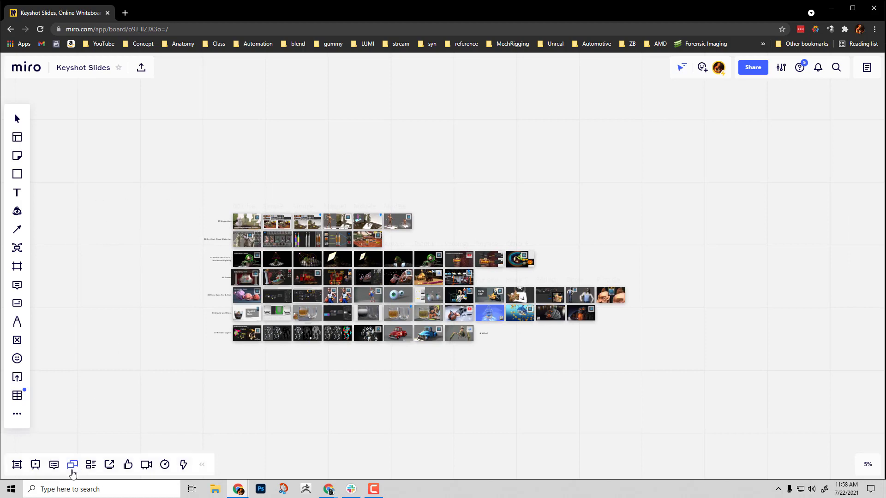
{"action": "left_click", "coordinate": [17, 466]}
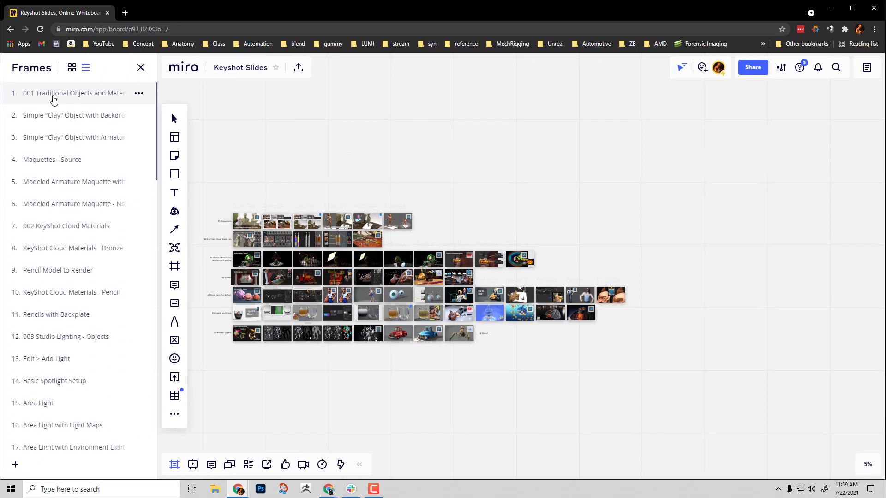
{"action": "left_click", "coordinate": [54, 94]}
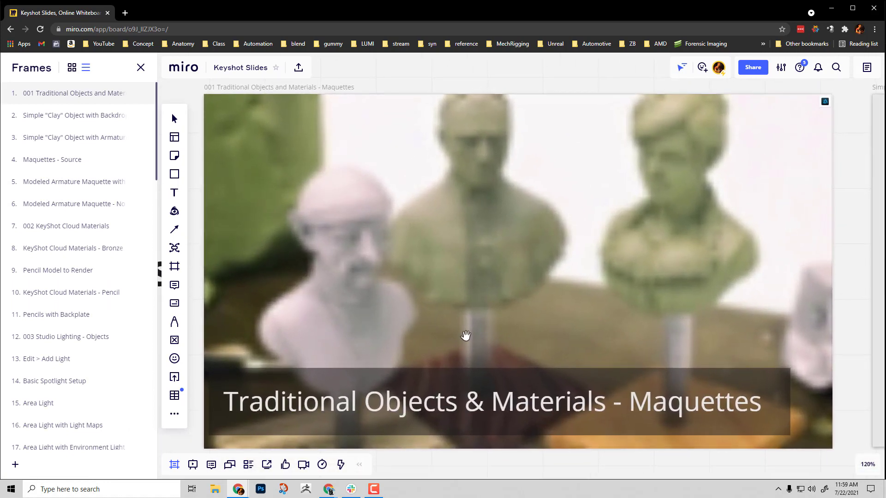
{"action": "left_click", "coordinate": [141, 68]}
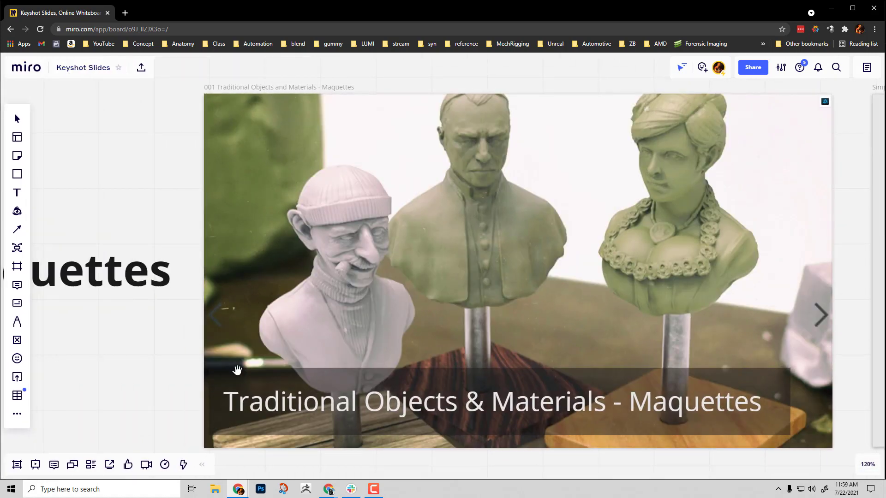
- Enter presentation mode on the Keyshot Slides board and advance to slide 4
{"action": "left_click", "coordinate": [36, 465]}
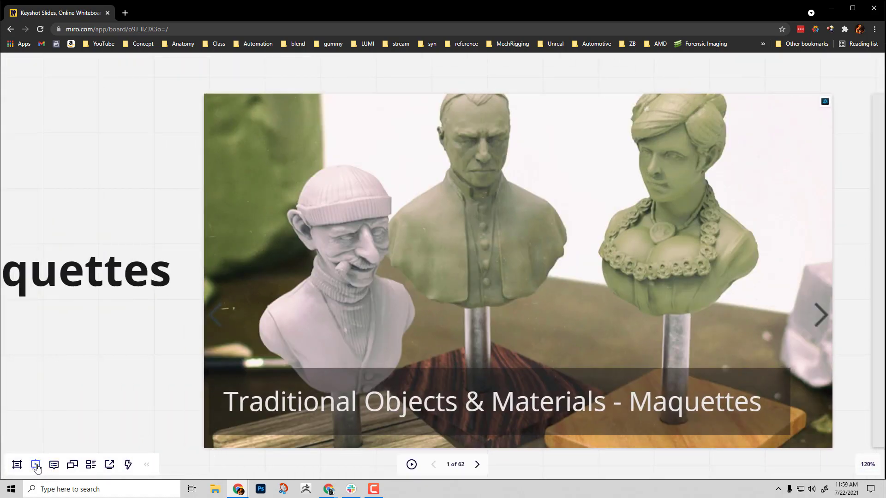
{"action": "key", "text": "Right"}
{"action": "key", "text": "Right"}
- Present the Keyshot slides full screen, advance six slides and return to the board overview
{"action": "key", "text": "Right"}
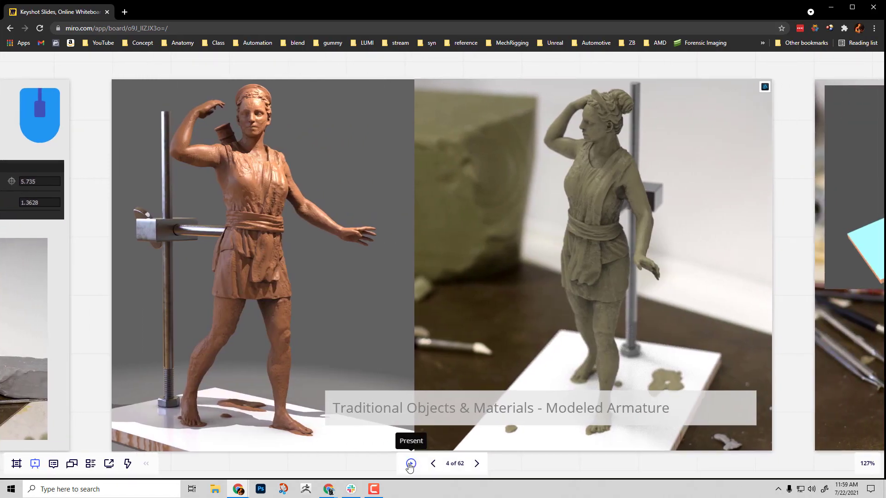
{"action": "left_click", "coordinate": [411, 465]}
{"action": "key", "text": "Right"}
{"action": "key", "text": "Right"}
{"action": "key", "text": "Right"}
{"action": "key", "text": "Right"}
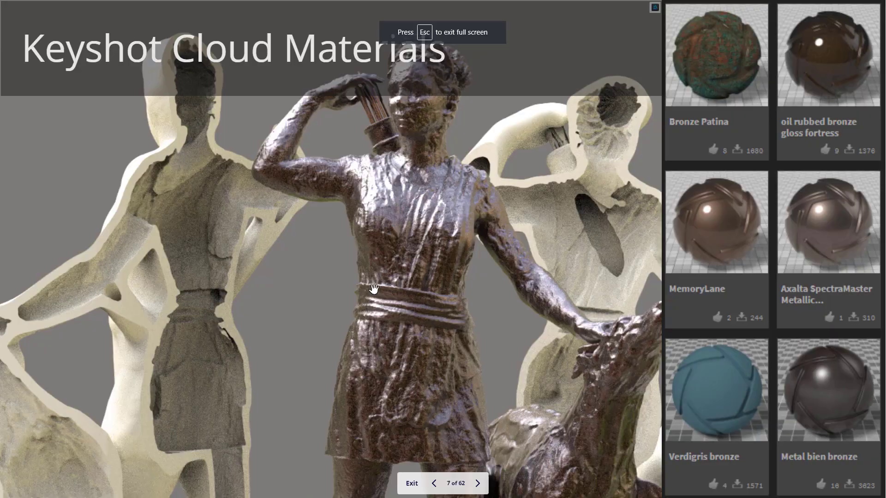
{"action": "key", "text": "Right"}
{"action": "key", "text": "Right"}
{"action": "key", "text": "Right"}
{"action": "key", "text": "Right"}
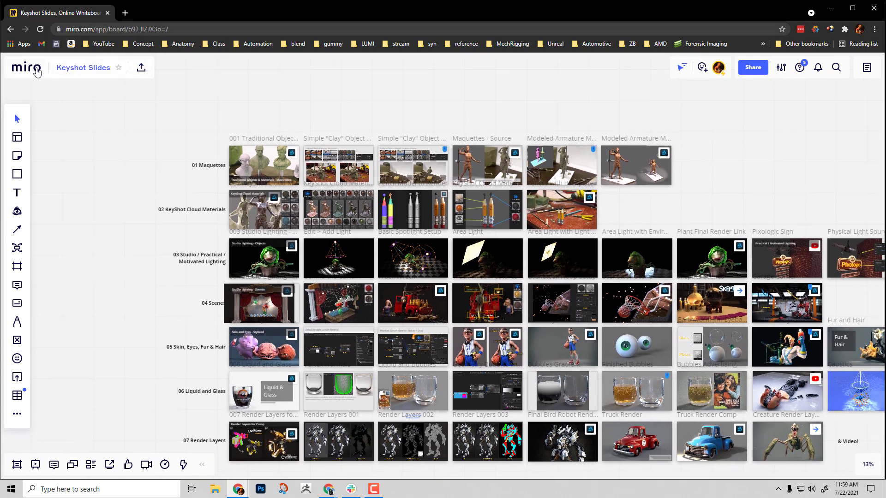
- Export the Keyshot Slides board as a PDF in small file size
{"action": "left_click", "coordinate": [141, 68]}
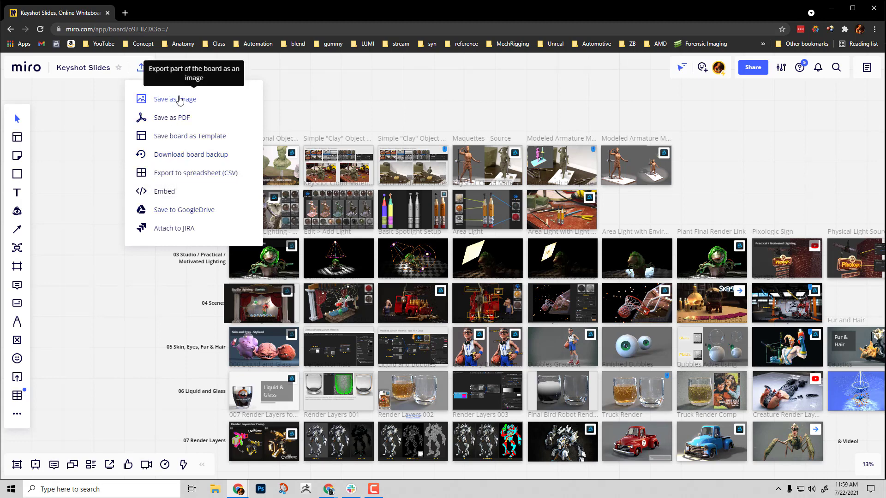
{"action": "left_click", "coordinate": [174, 119]}
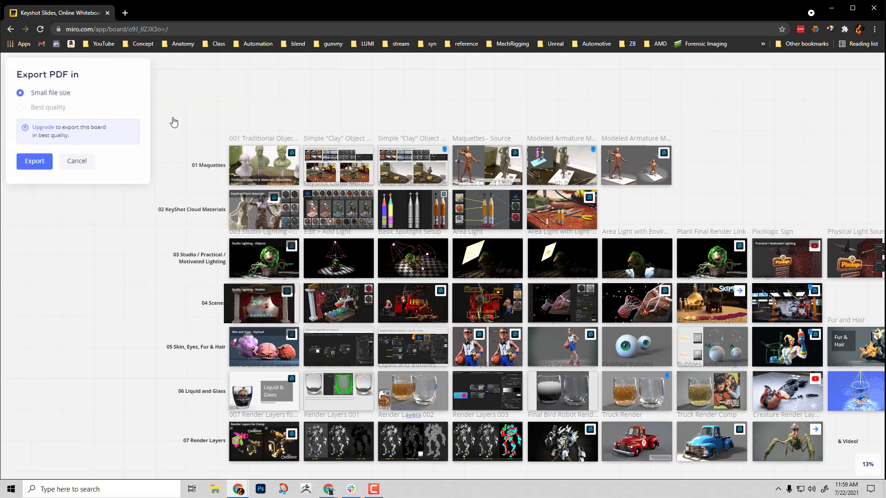
{"action": "left_click", "coordinate": [46, 158]}
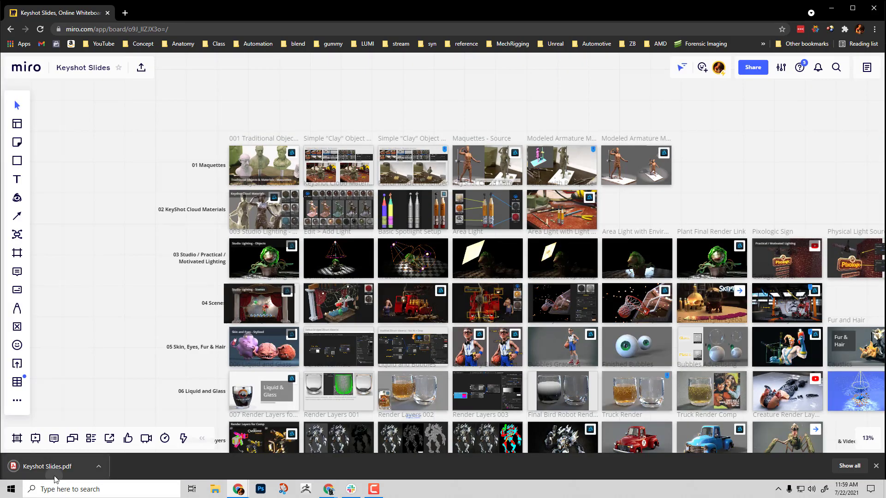
- Open the exported Keyshot Slides.pdf, browse its page thumbnails, view the green eyeballs page and close the file
{"action": "left_click", "coordinate": [54, 475]}
{"action": "scroll", "coordinate": [73, 169], "scroll_direction": "down", "scroll_amount": 20}
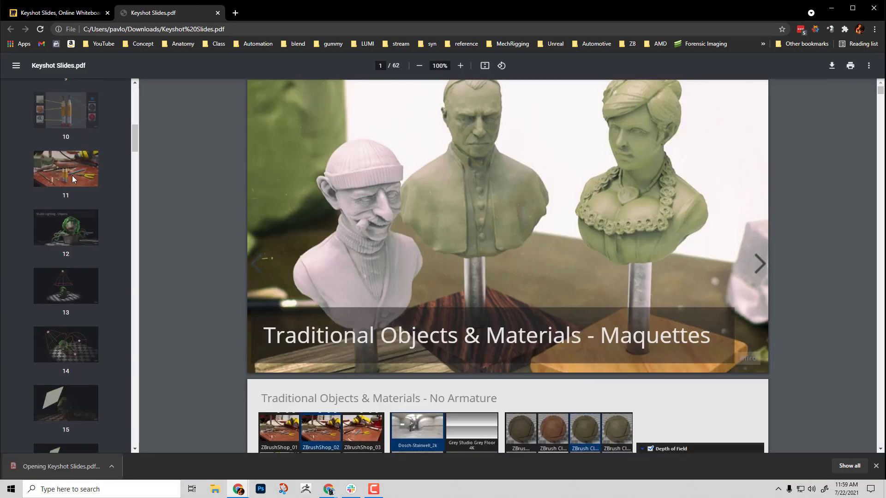
{"action": "left_click", "coordinate": [66, 318]}
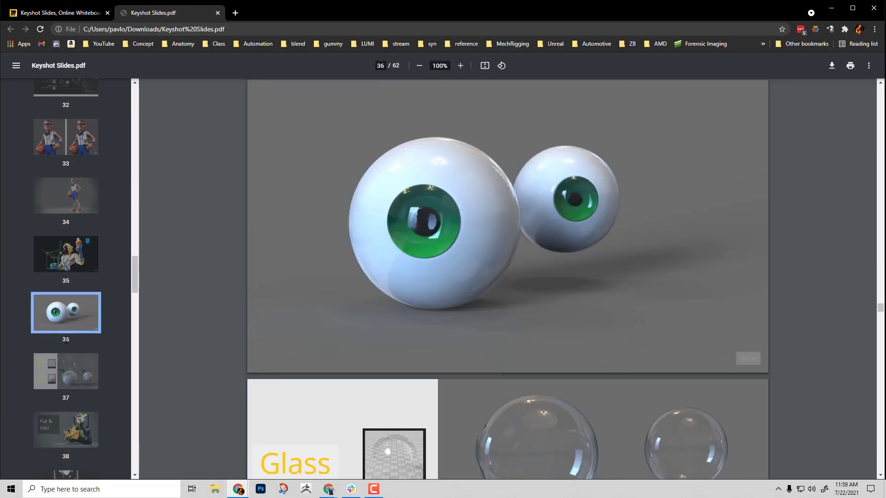
{"action": "left_click", "coordinate": [218, 13]}
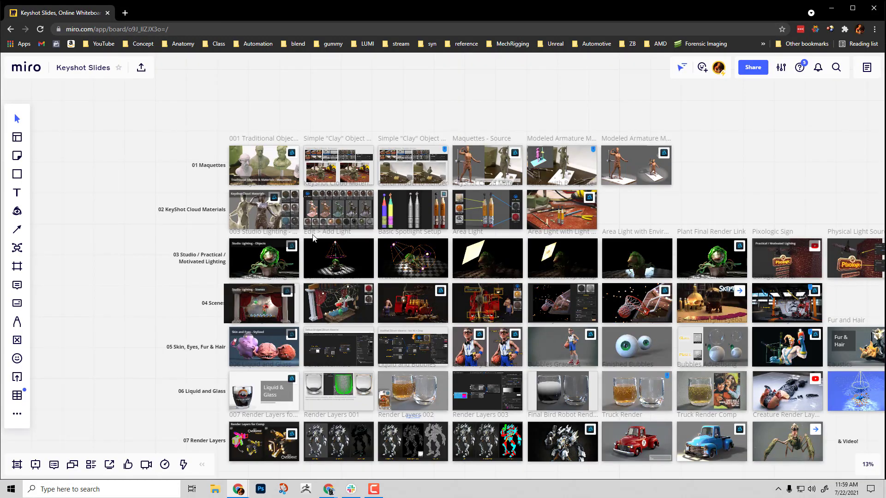
- Copy the link to the colored pencils image in the Pencil Model to Render frame
{"action": "scroll", "coordinate": [313, 238], "scroll_direction": "up", "scroll_amount": 5}
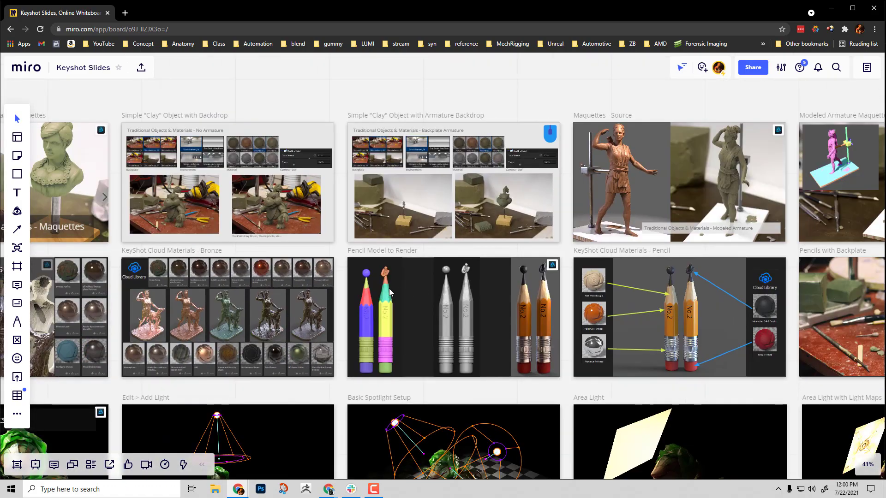
{"action": "left_click", "coordinate": [389, 289]}
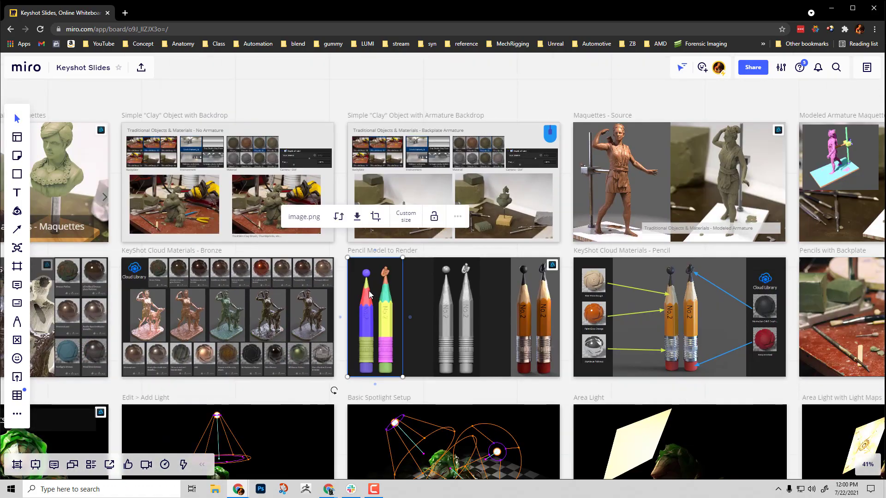
{"action": "left_click", "coordinate": [457, 217]}
{"action": "left_click", "coordinate": [473, 293]}
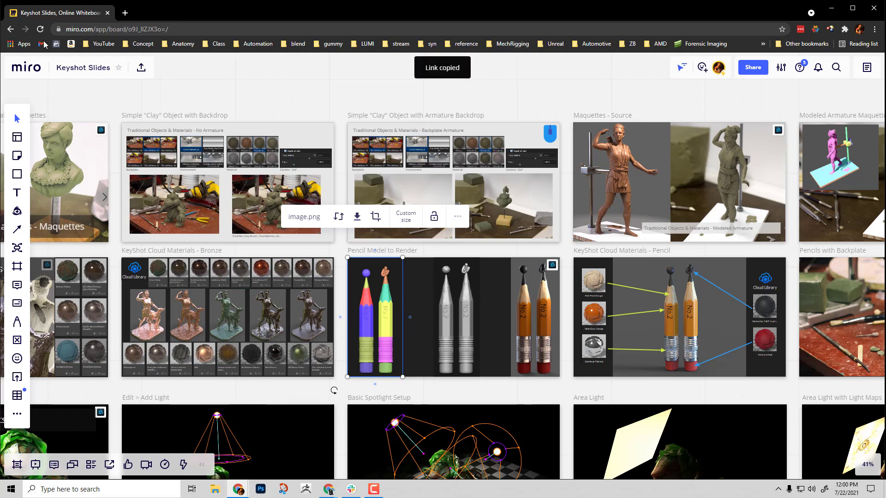
- Open the Untitled board and link the pencil image in the Red Stuff box to the copied Keyshot Slides image URL
{"action": "left_click", "coordinate": [28, 69]}
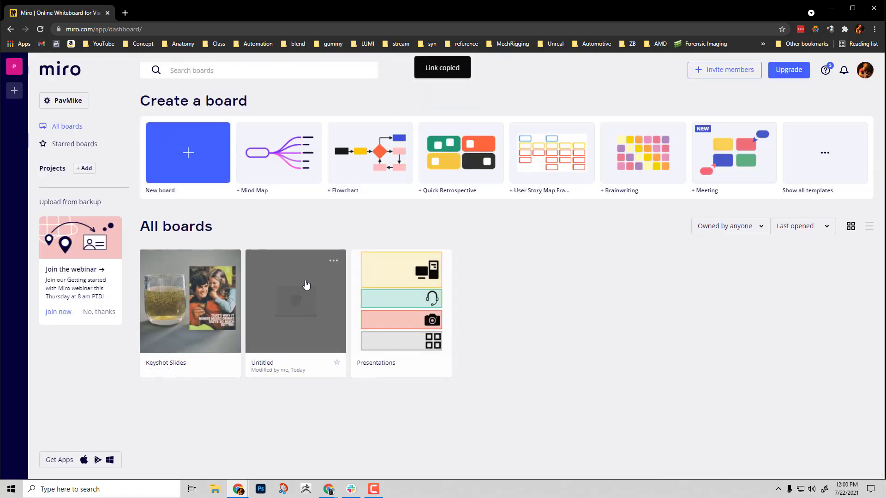
{"action": "left_click", "coordinate": [305, 284]}
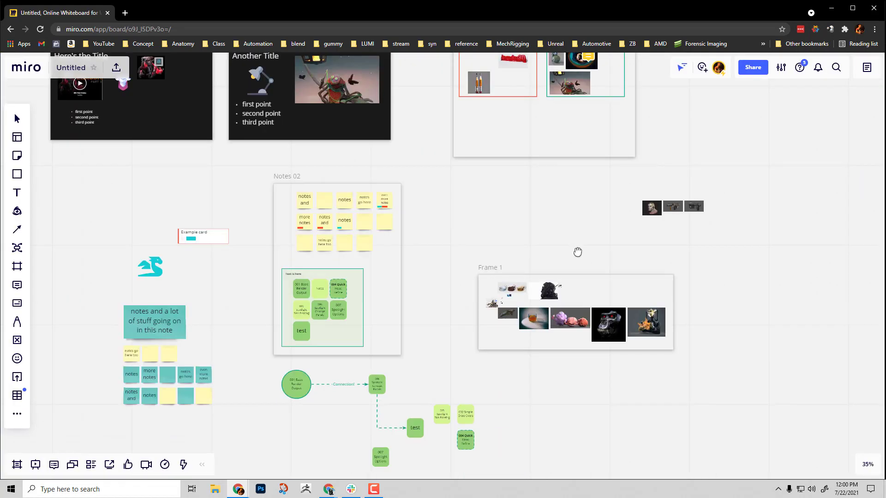
{"action": "scroll", "coordinate": [518, 352], "scroll_direction": "up", "scroll_amount": 3}
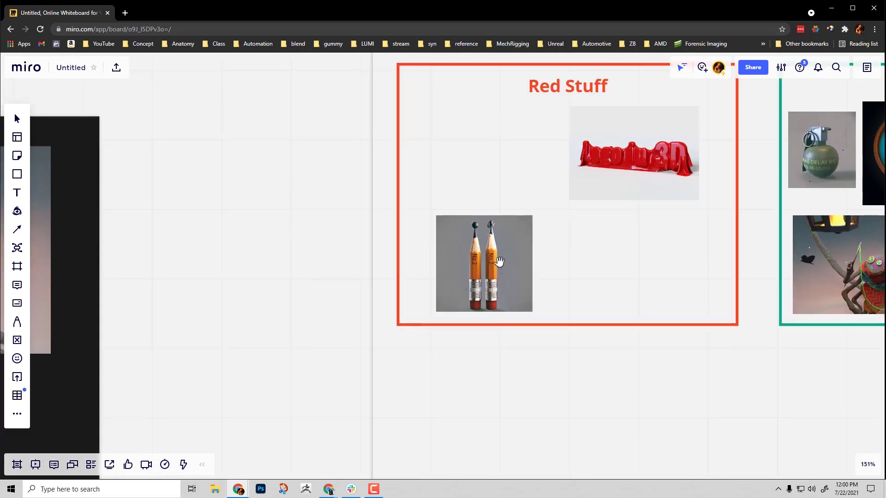
{"action": "left_click", "coordinate": [497, 256]}
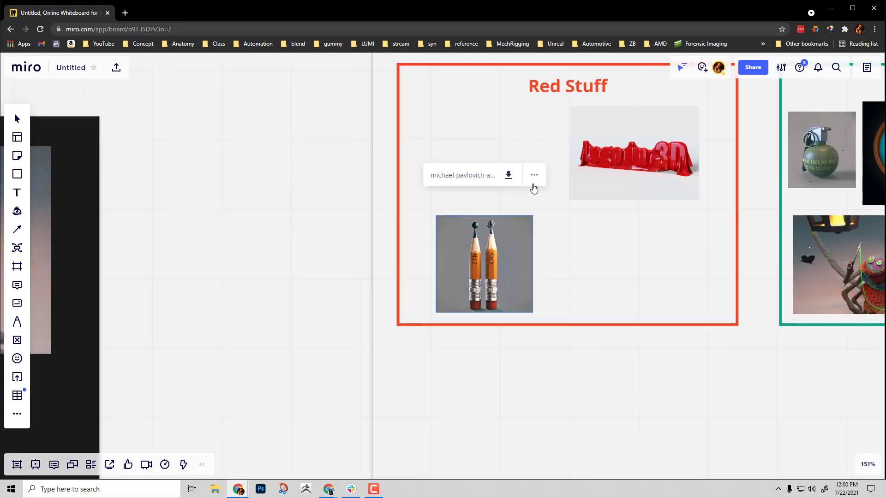
{"action": "right_click", "coordinate": [490, 251]}
{"action": "left_click", "coordinate": [524, 315]}
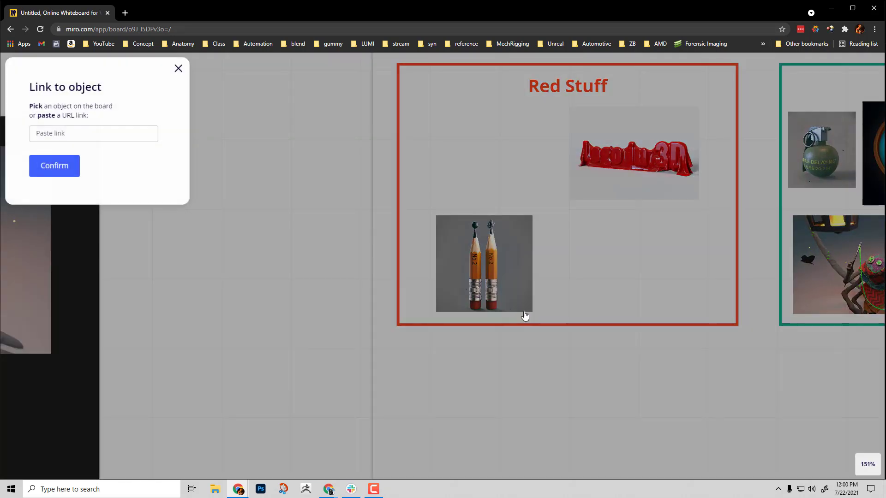
{"action": "left_click", "coordinate": [502, 306]}
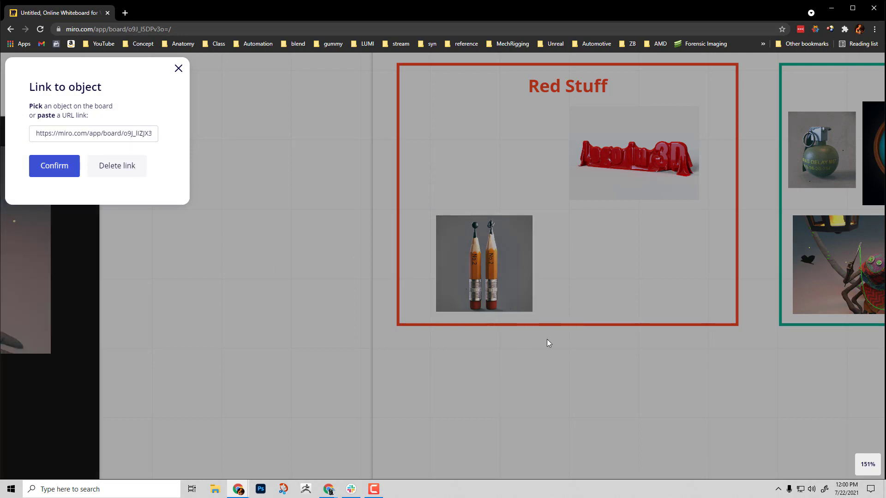
{"action": "left_click", "coordinate": [78, 170]}
- Follow the pencil image's link in the browser without opening the desktop app, view the linked colored pencils, and close that tab
{"action": "scroll", "coordinate": [513, 253], "scroll_direction": "up", "scroll_amount": 5}
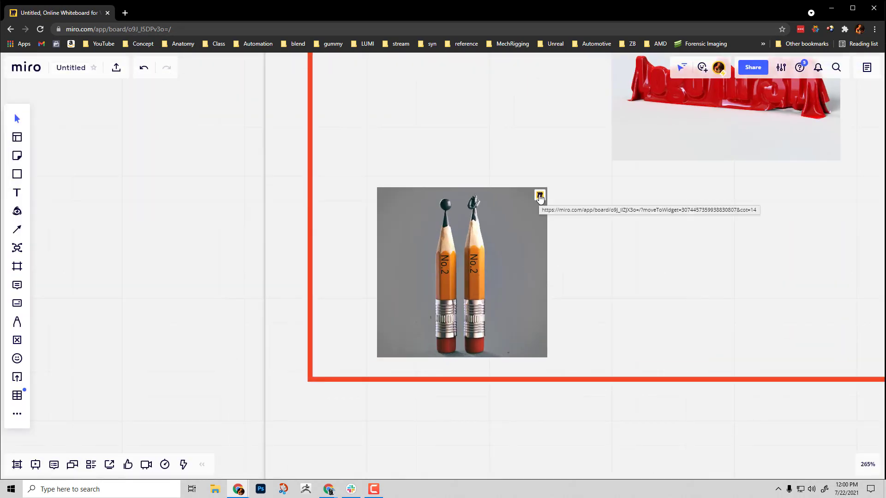
{"action": "left_click", "coordinate": [540, 197]}
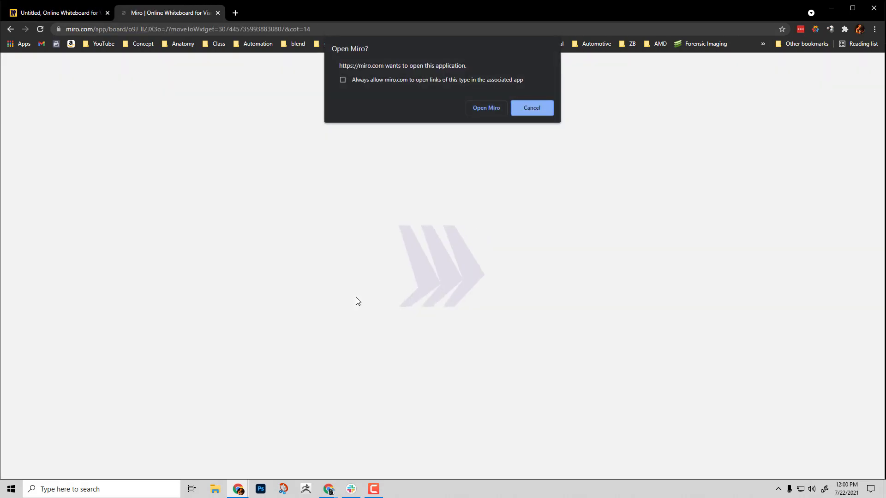
{"action": "left_click", "coordinate": [523, 109]}
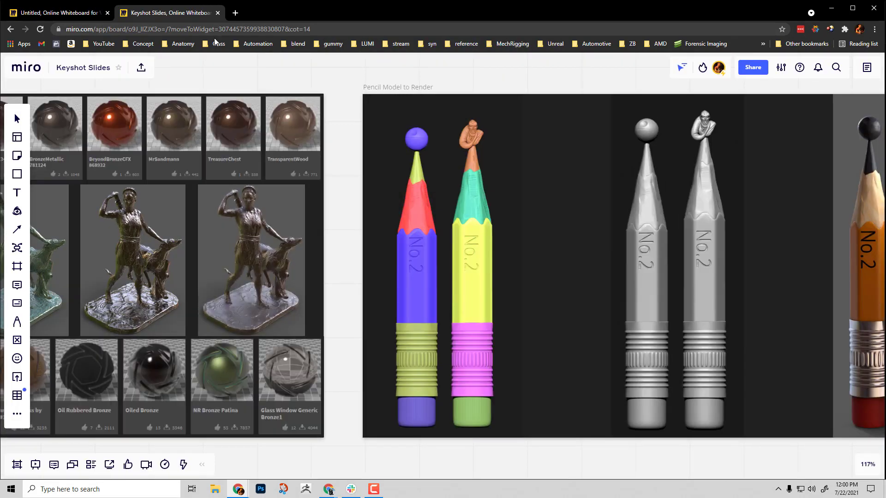
{"action": "left_click", "coordinate": [216, 12]}
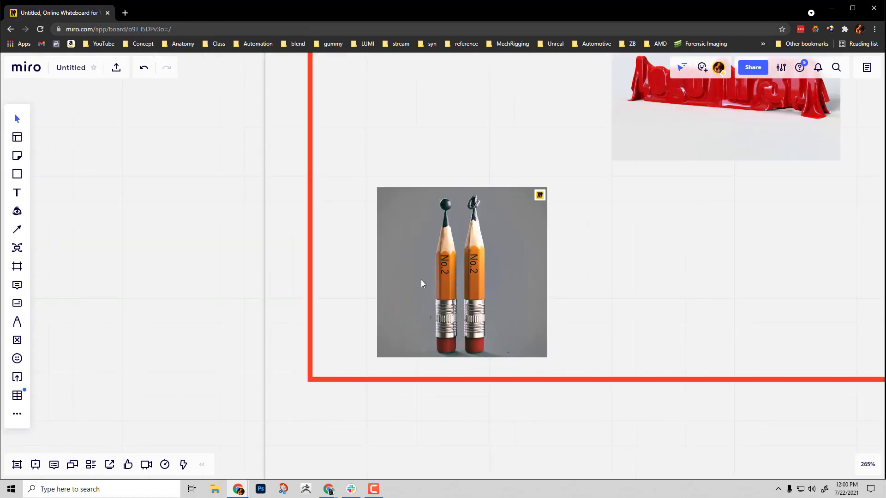
{"action": "scroll", "coordinate": [421, 279], "scroll_direction": "down", "scroll_amount": 10}
{"action": "left_click_drag", "start_coordinate": [418, 295], "coordinate": [597, 209]}
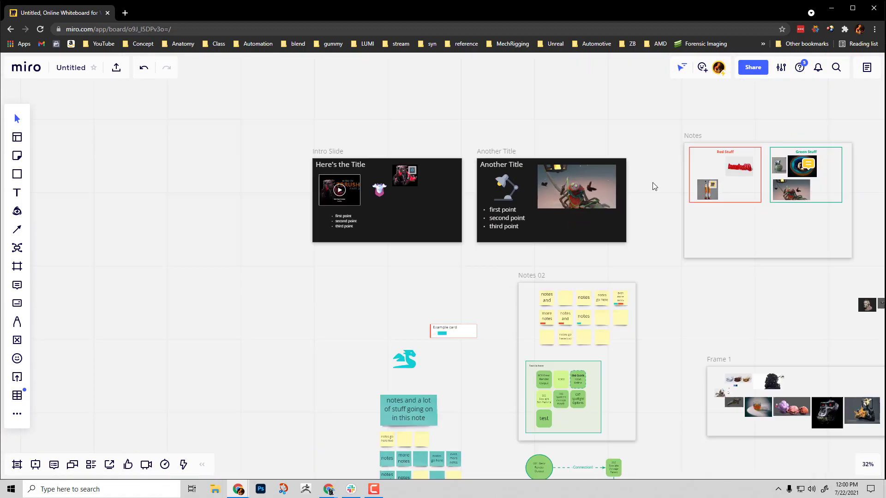